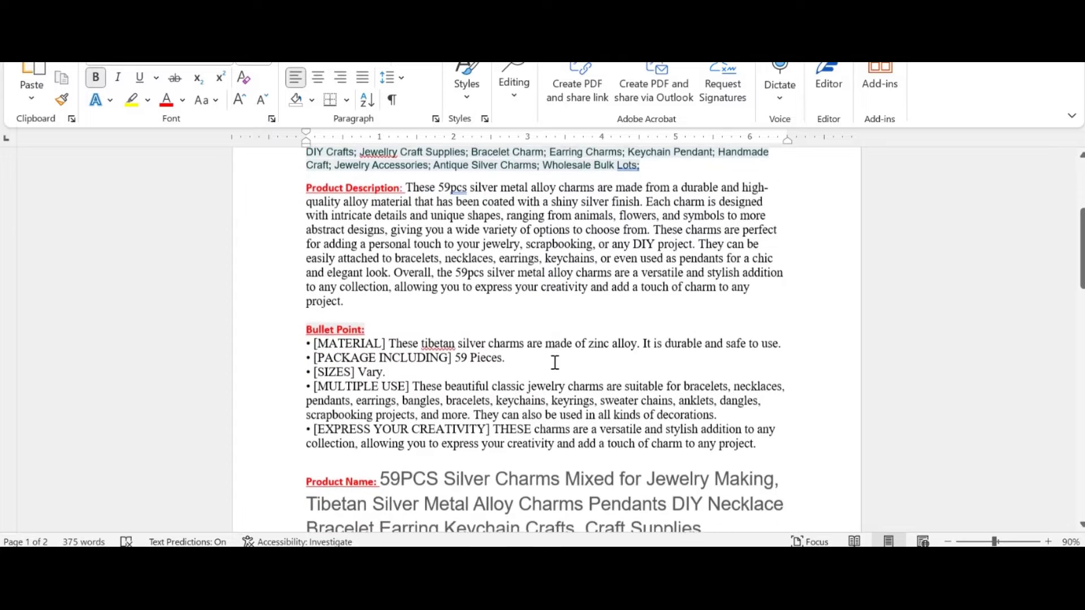
# - Add a horizontal divider line after the Charm1 details at the end of the document and paste the copied charm listing details below it
pyautogui.scroll(-7, 554, 363)
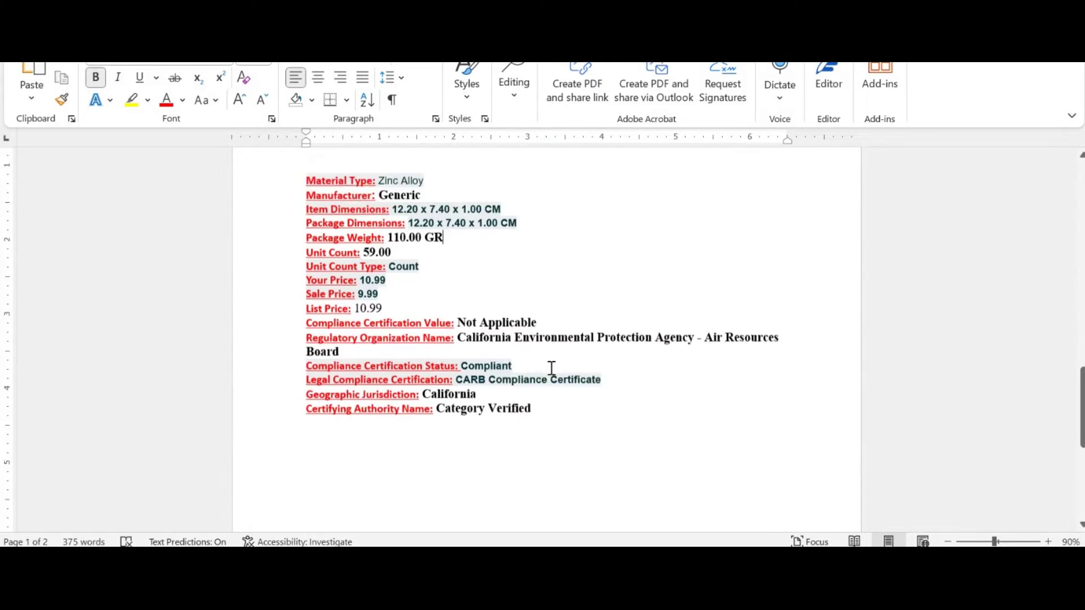
pyautogui.press('Return')
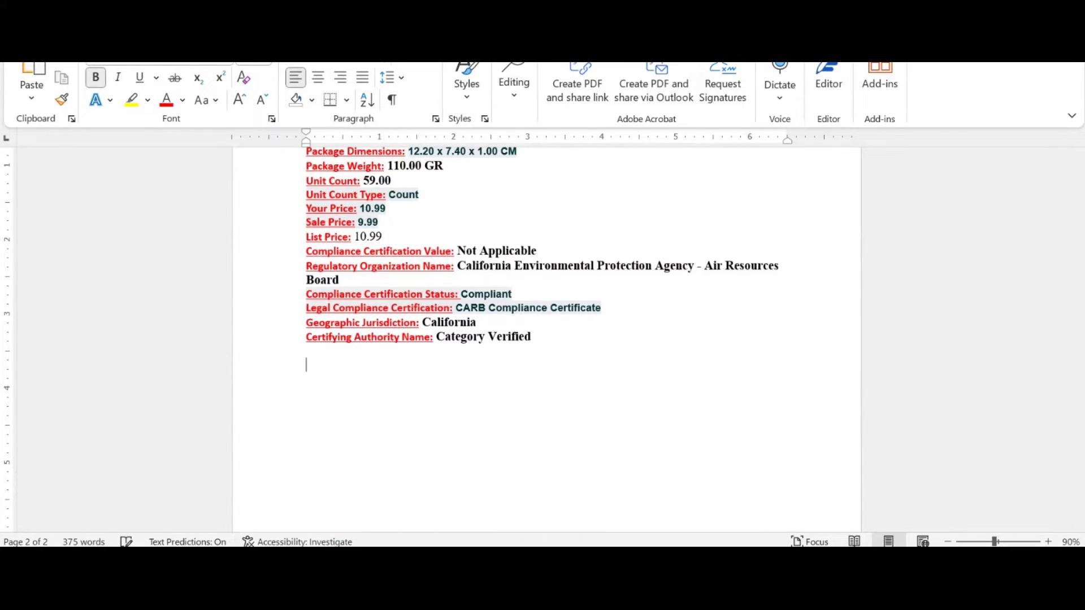
pyautogui.write('---')
pyautogui.press('Return')
pyautogui.press('Return')
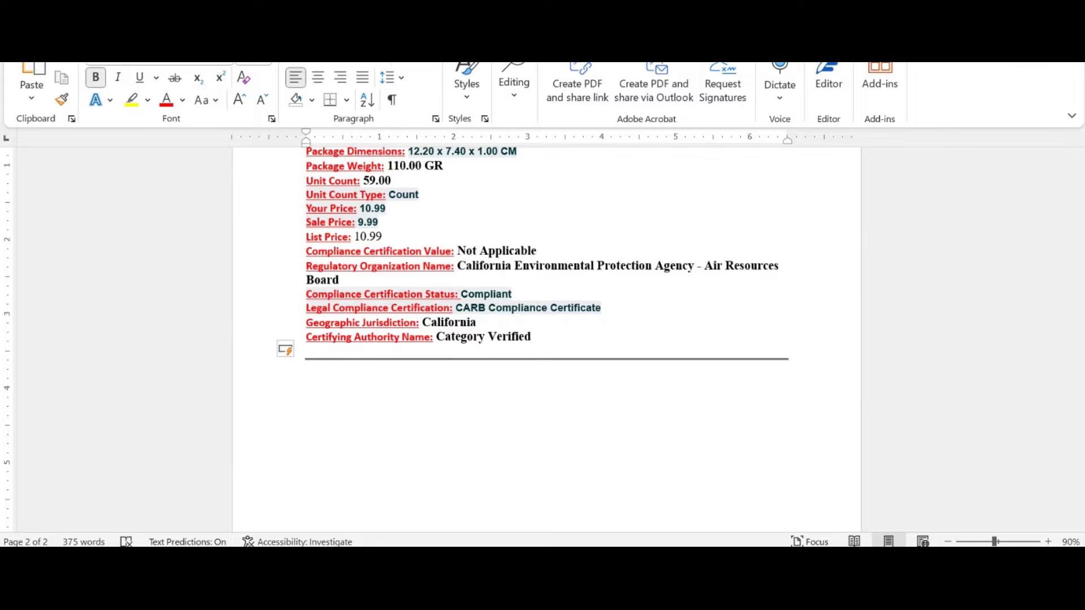
pyautogui.hotkey('ctrl', 'v')
# - Review the pasted Charm2 and Charm3 listing details in the document, from their SKUs to their certification fields
pyautogui.scroll(10, 562, 338)
pyautogui.scroll(-15, 559, 335)
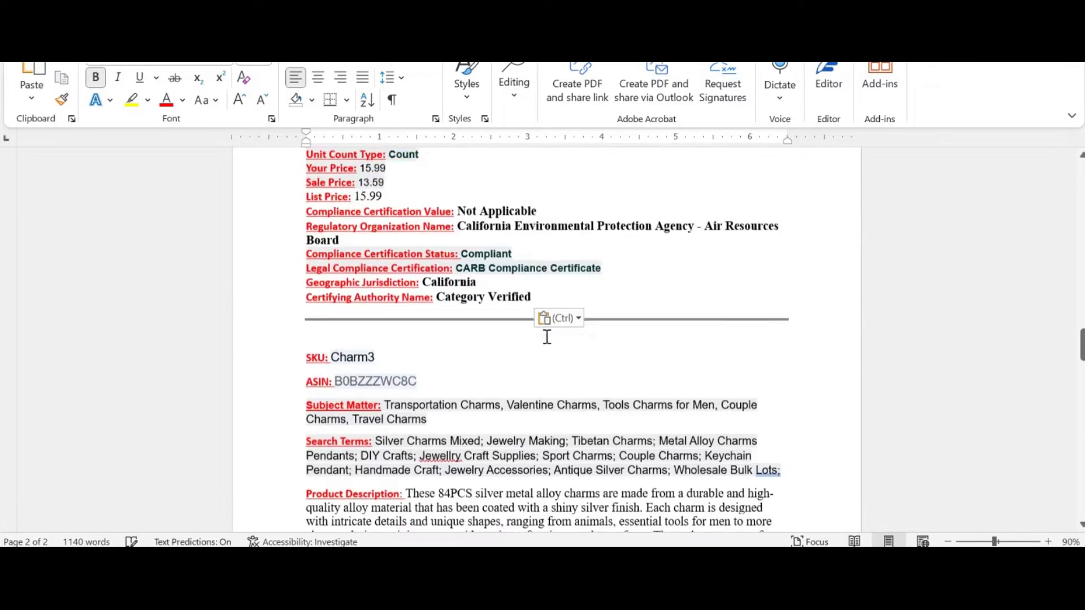
pyautogui.scroll(5, 497, 336)
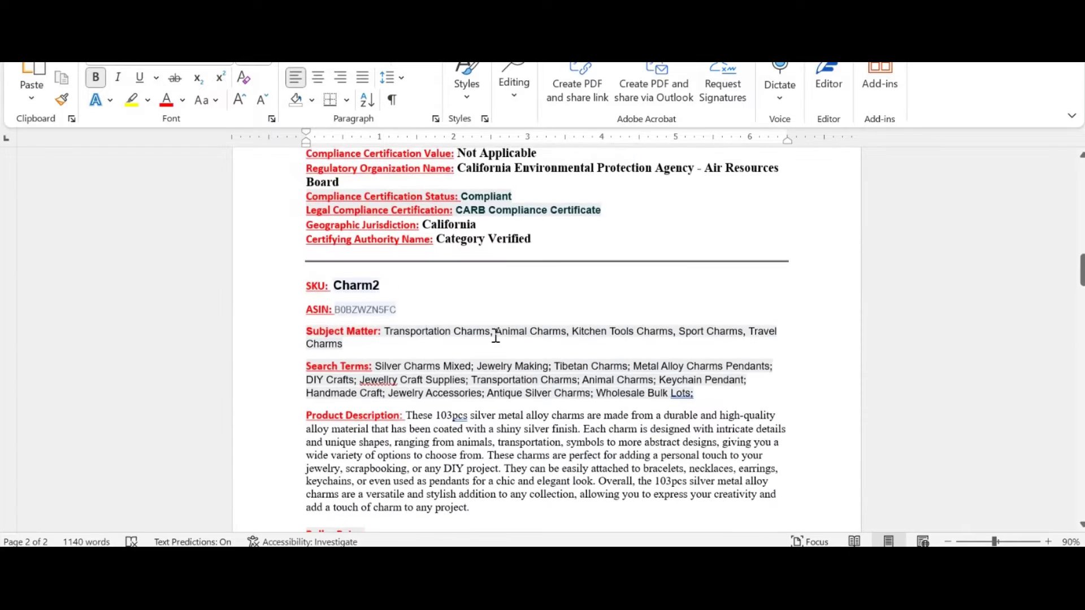
pyautogui.scroll(-1, 425, 301)
pyautogui.scroll(2, 571, 315)
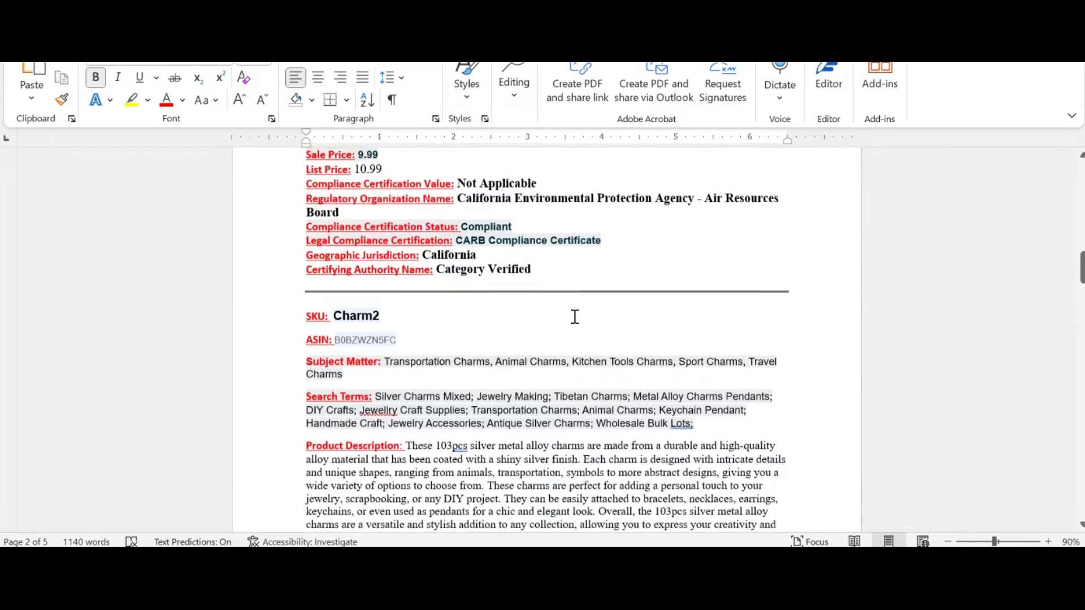
pyautogui.scroll(-7, 601, 346)
pyautogui.scroll(-14, 600, 366)
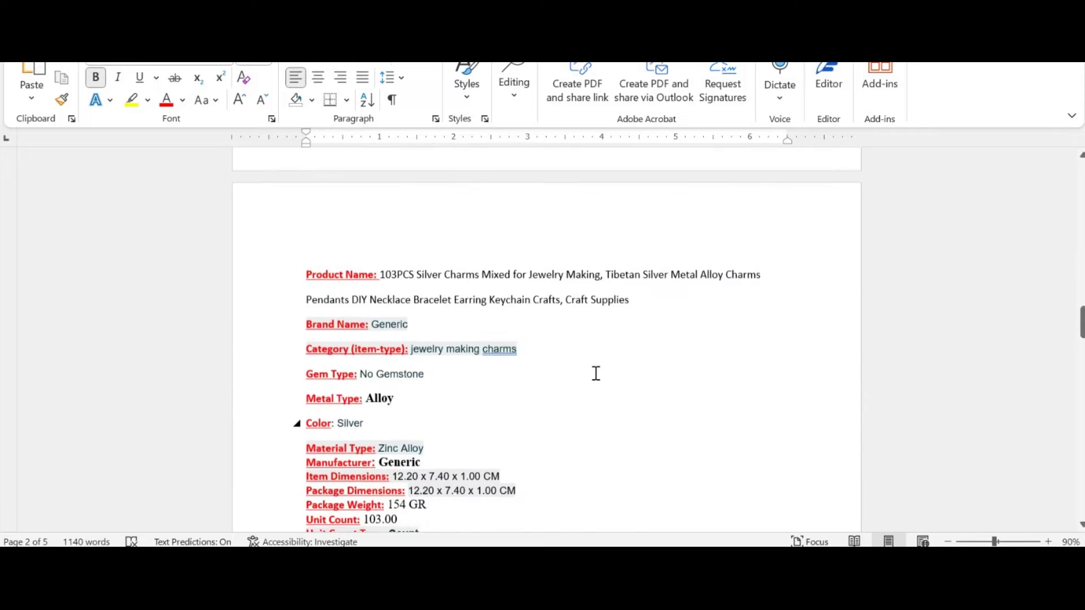
pyautogui.scroll(-6, 595, 394)
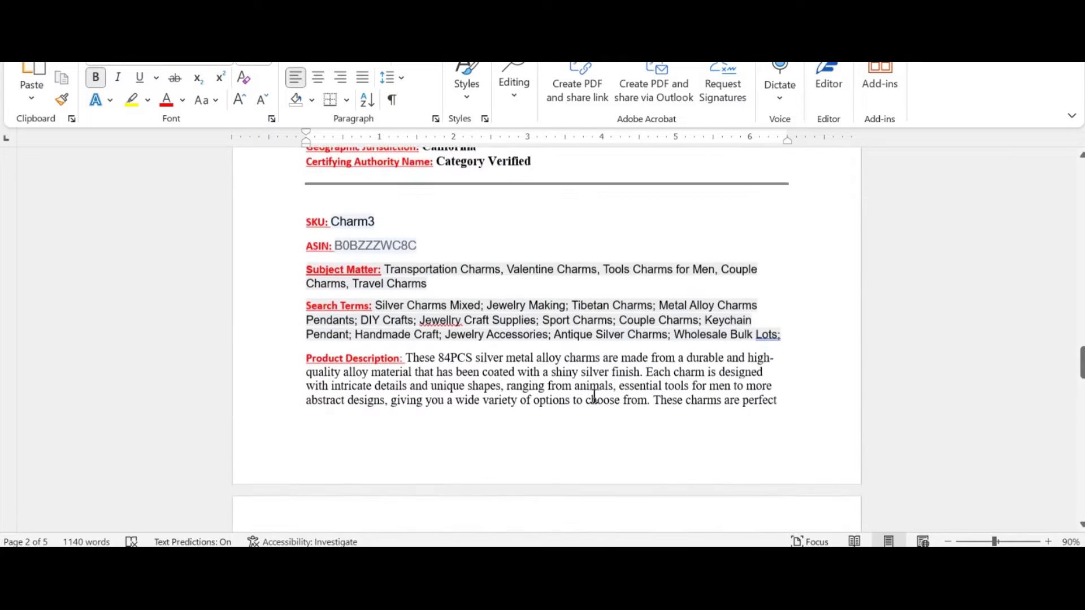
pyautogui.scroll(-2, 594, 398)
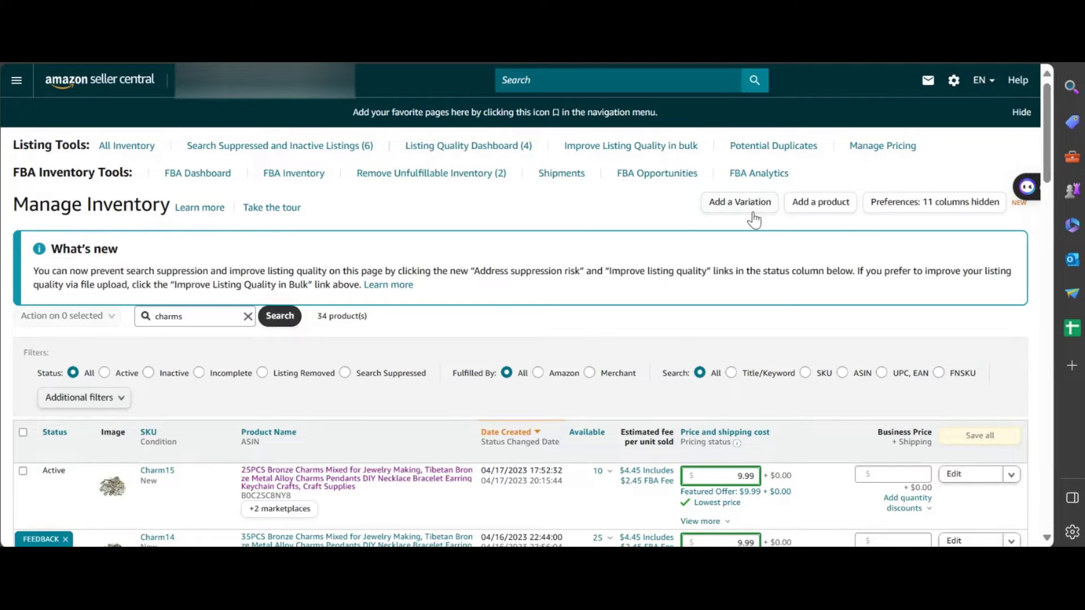
# - Start adding a new product in Amazon Seller Central, search product types for "jewelry making charms" and select the CHARM product type
pyautogui.click(839, 213)
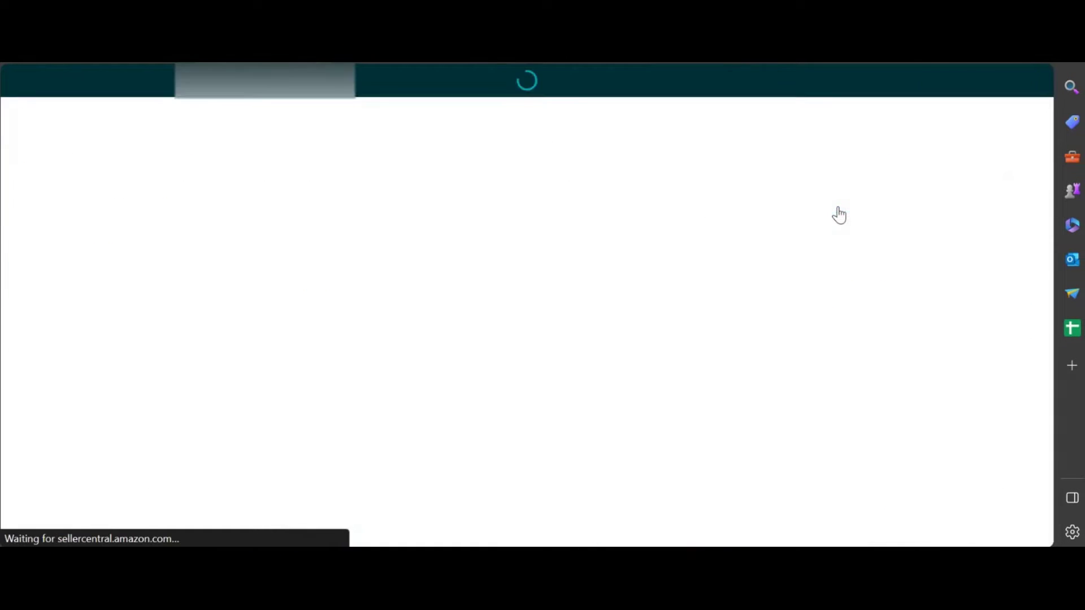
pyautogui.click(325, 502)
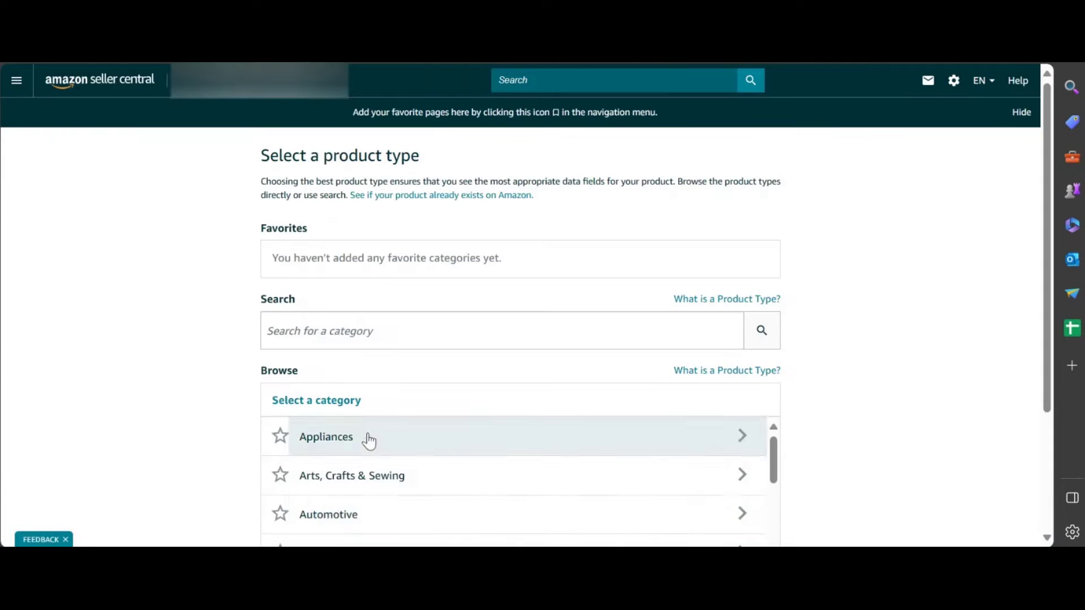
pyautogui.scroll(-1, 362, 451)
pyautogui.click(409, 267)
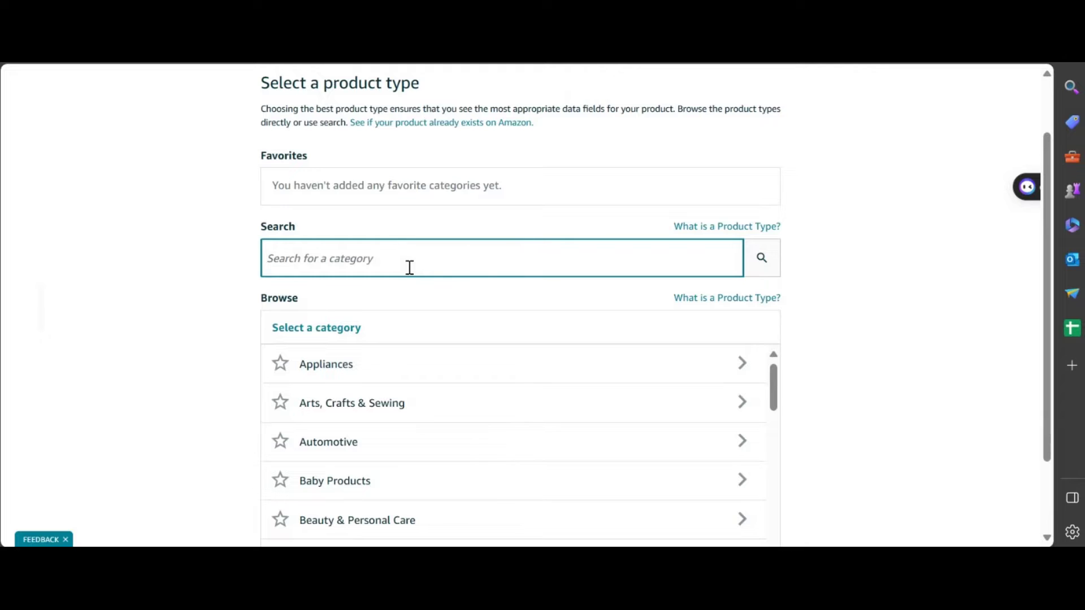
pyautogui.write('jewelry')
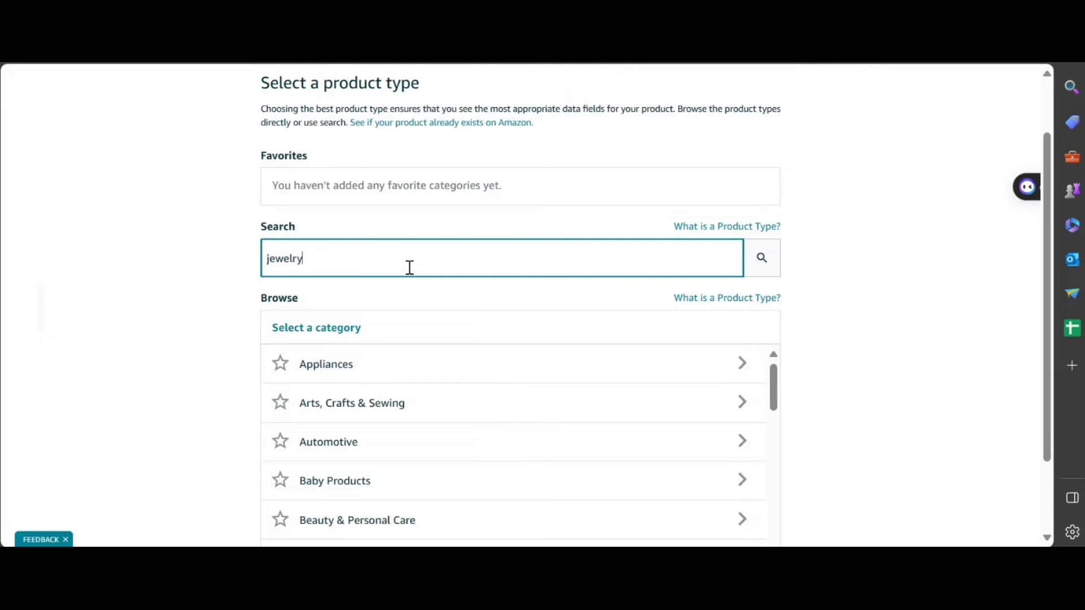
pyautogui.write(' making charms')
pyautogui.press('Return')
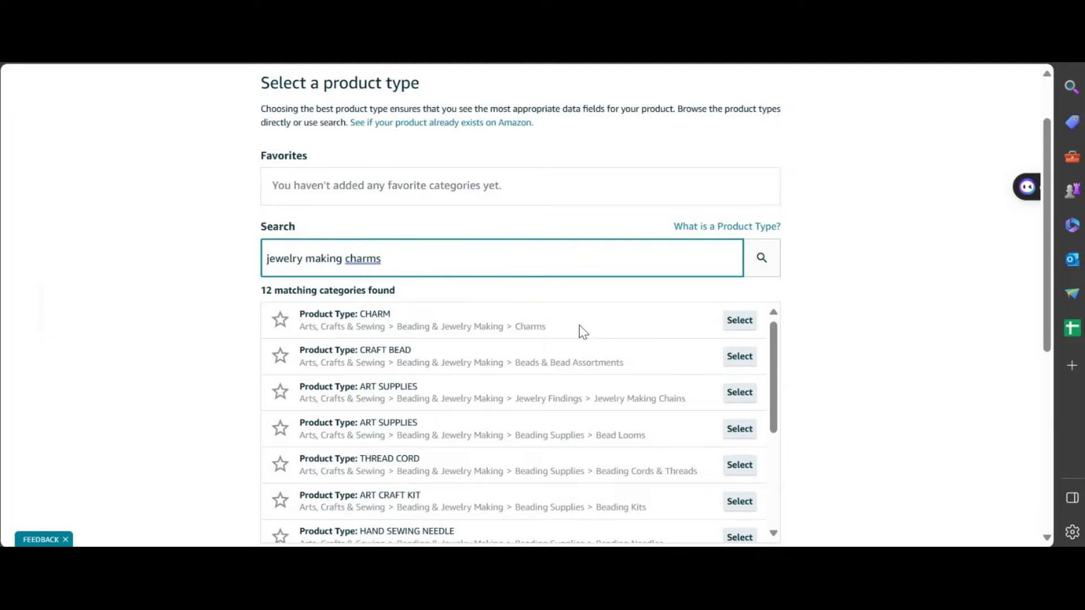
pyautogui.click(737, 332)
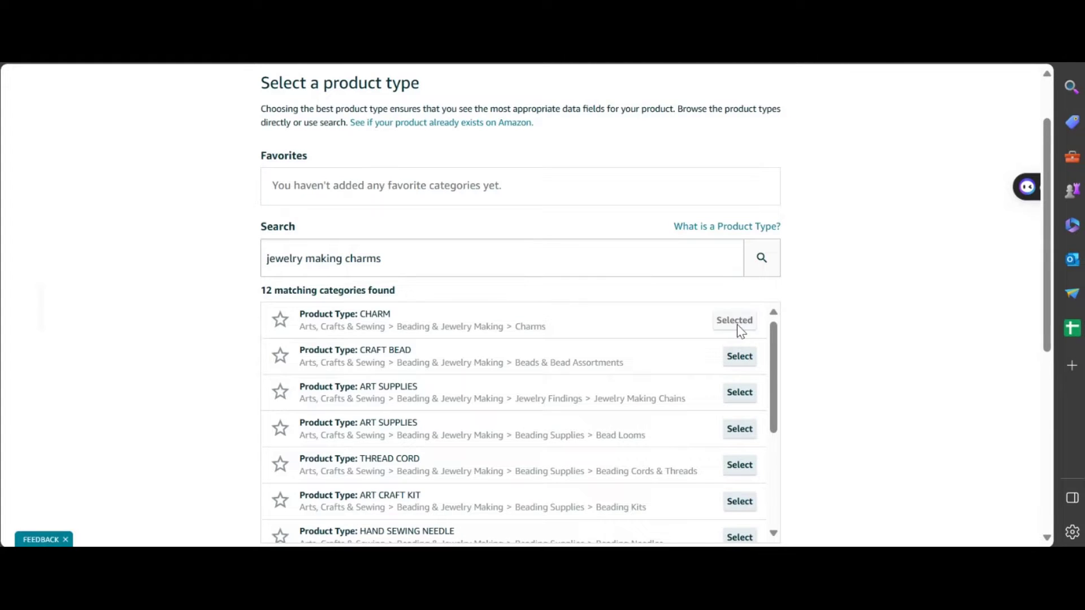
# - Name the product "Group - Jewelry Charms" and specify that it has variations
pyautogui.click(503, 243)
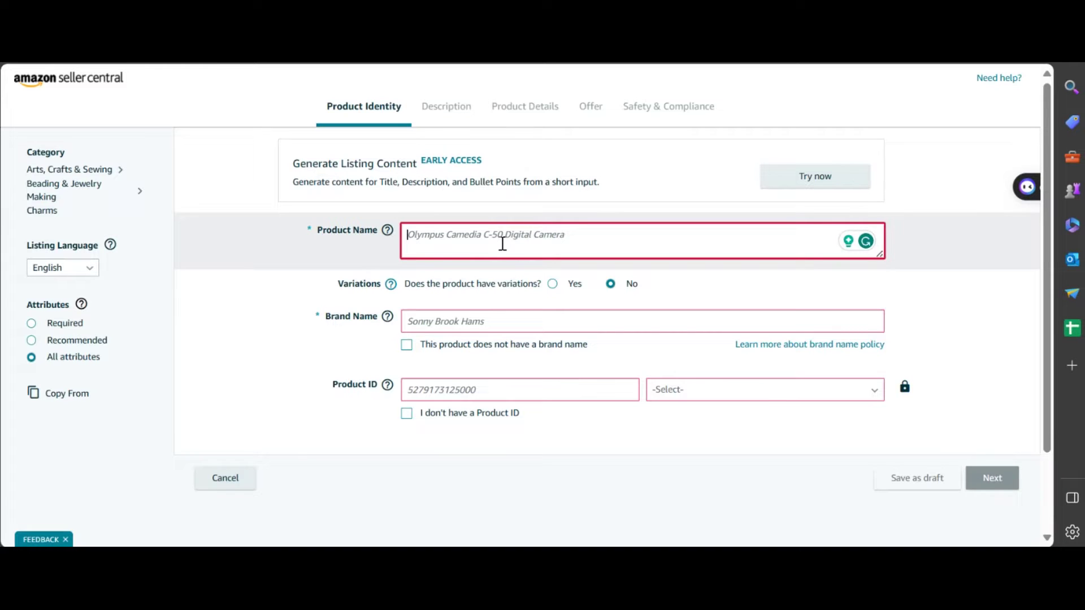
pyautogui.write('Je')
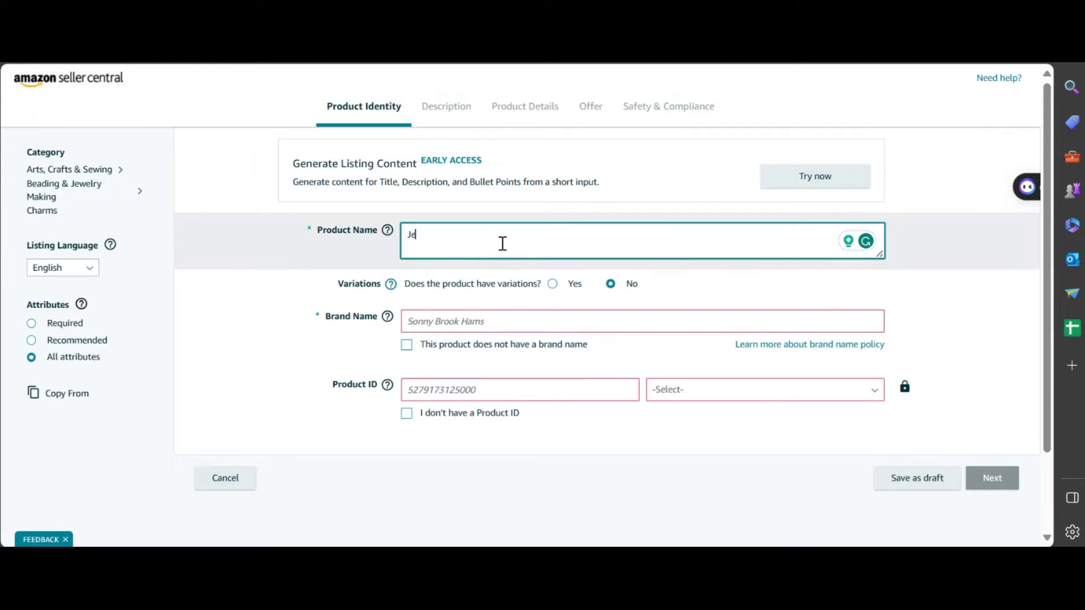
pyautogui.write('welry Charms')
pyautogui.click(407, 234)
pyautogui.write('Group -')
pyautogui.click(555, 288)
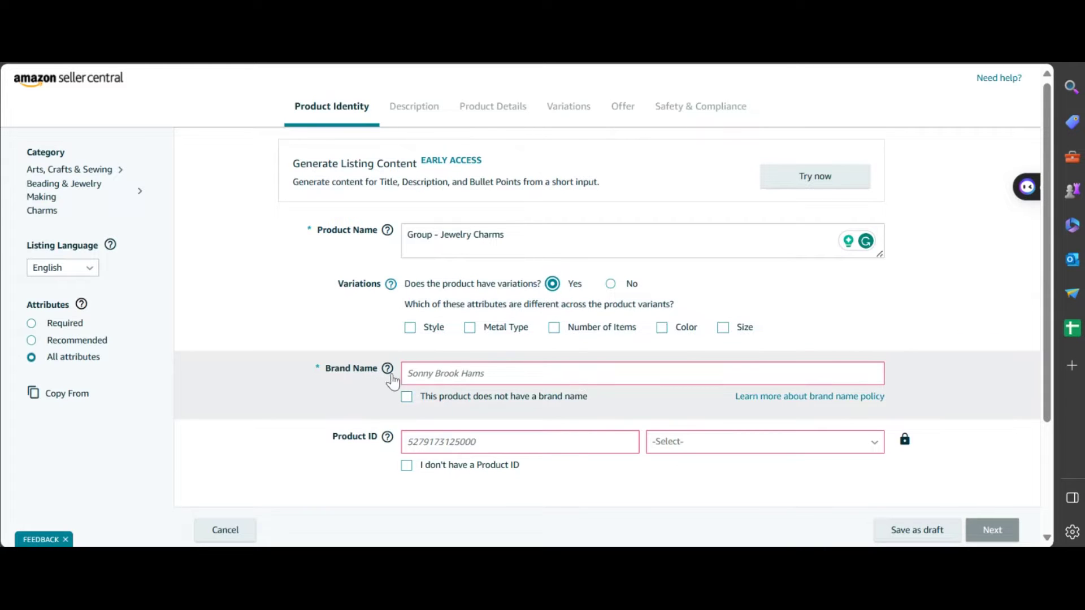
# - Mark the product as having no brand name and no Product ID, and continue to the Description page
pyautogui.click(441, 375)
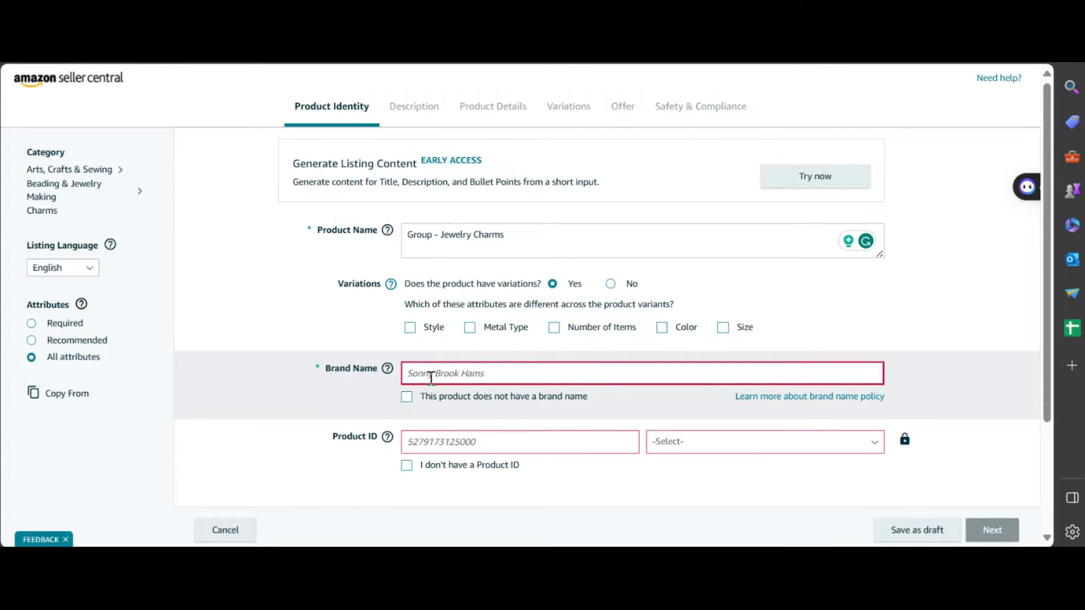
pyautogui.click(407, 398)
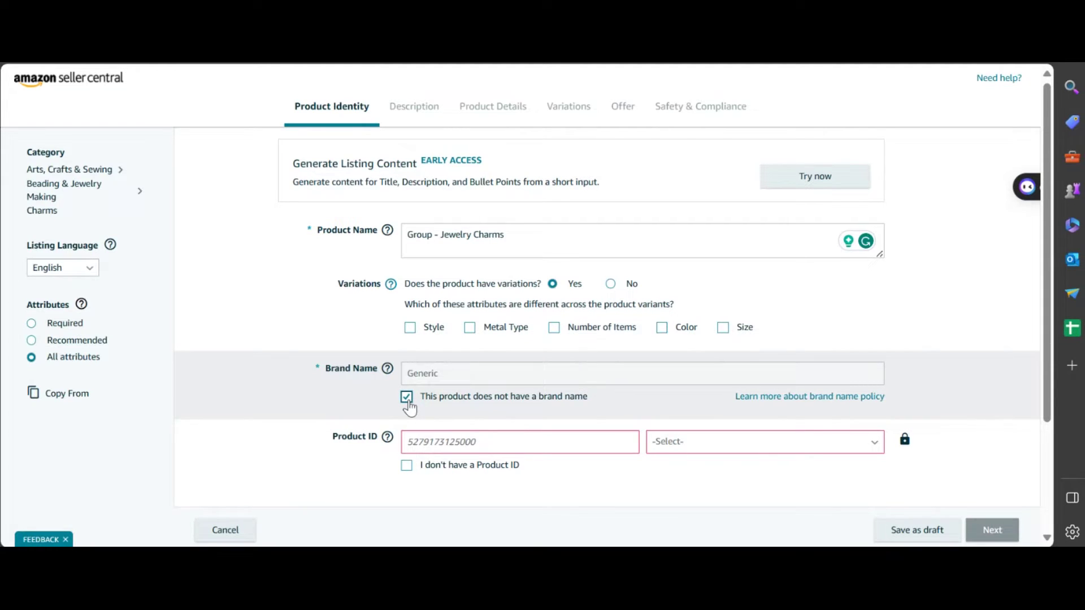
pyautogui.moveTo(387, 438)
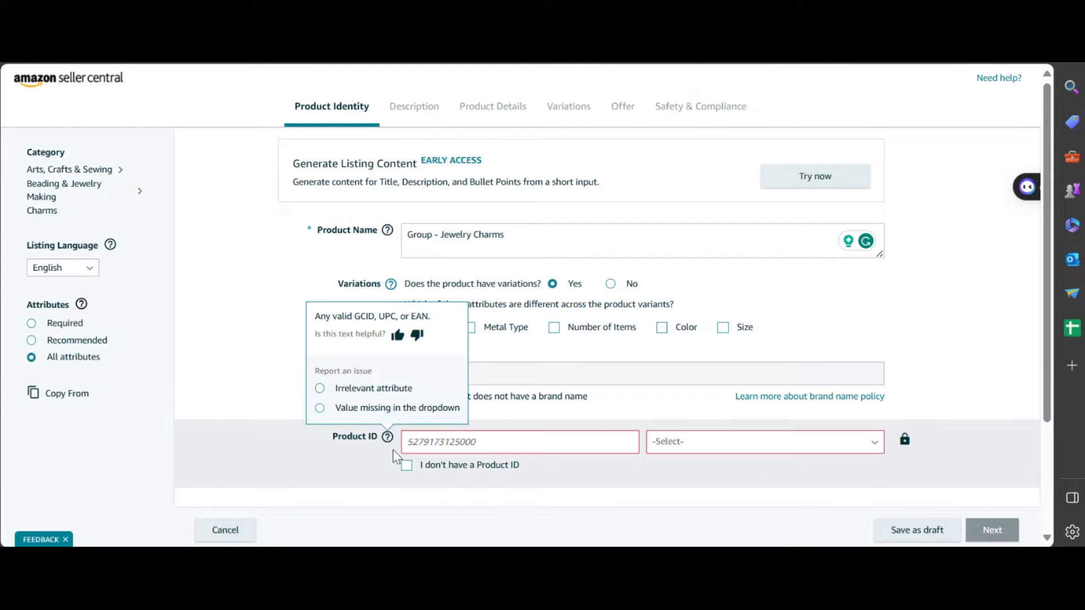
pyautogui.click(406, 466)
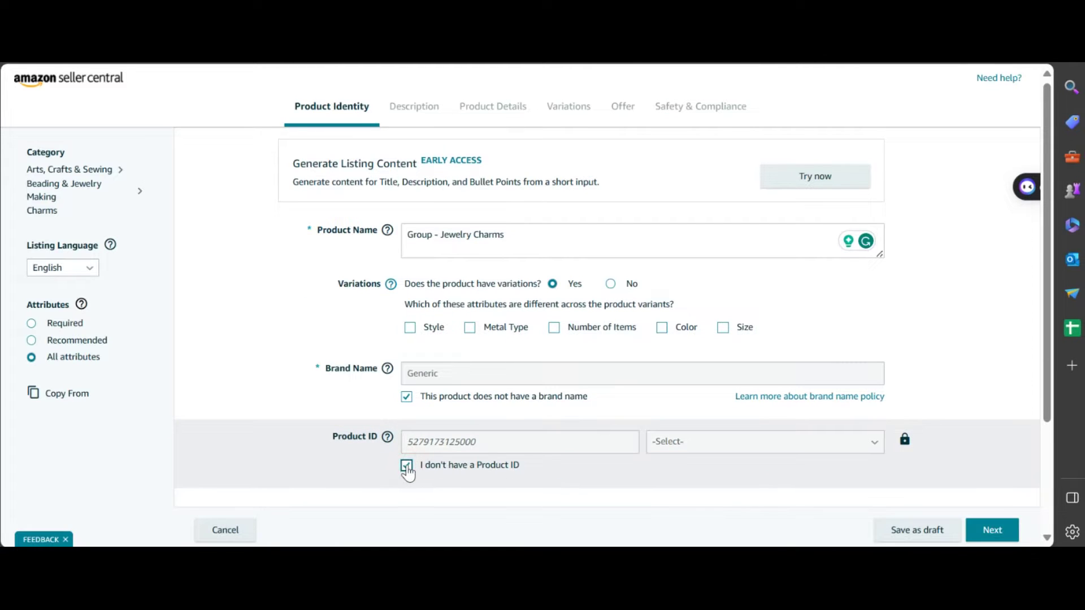
pyautogui.click(1002, 533)
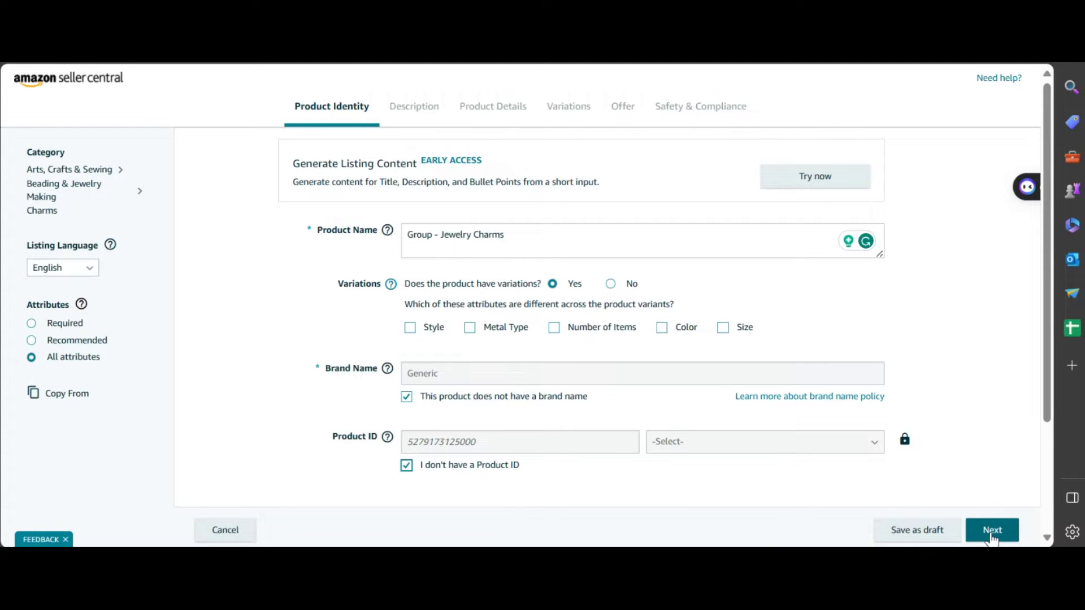
pyautogui.click(992, 534)
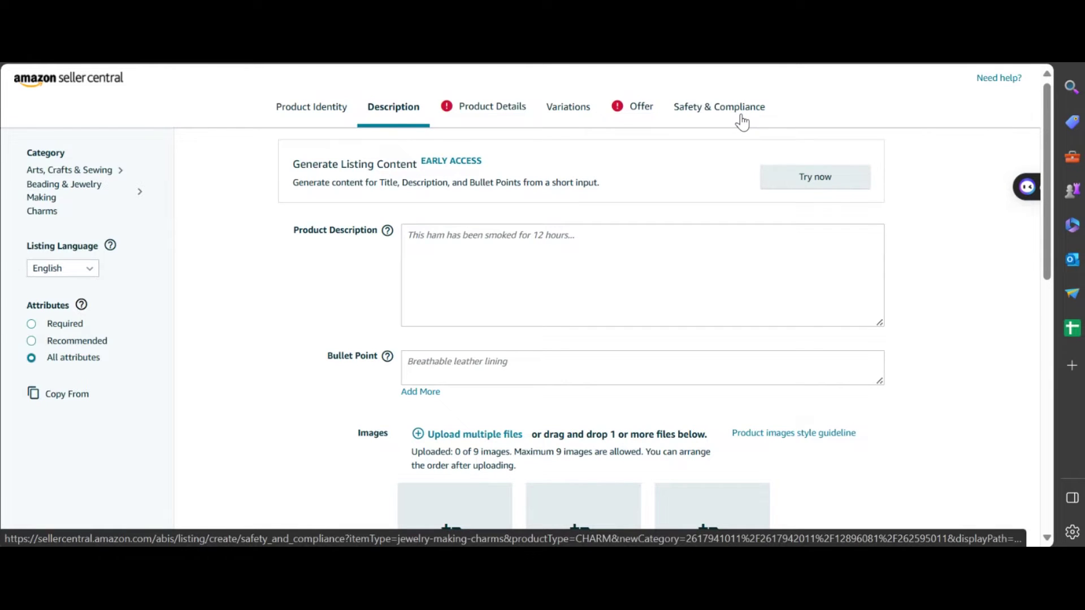
# - Choose Style as the variation type and add the style "59PCS Silver Charms - MIXED"
pyautogui.click(567, 110)
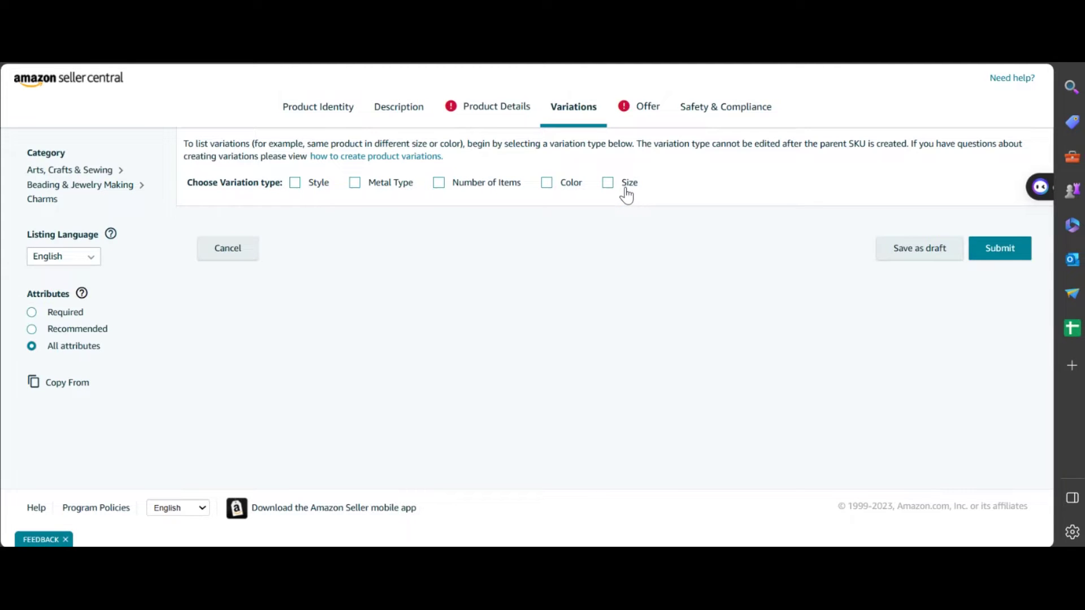
pyautogui.click(294, 183)
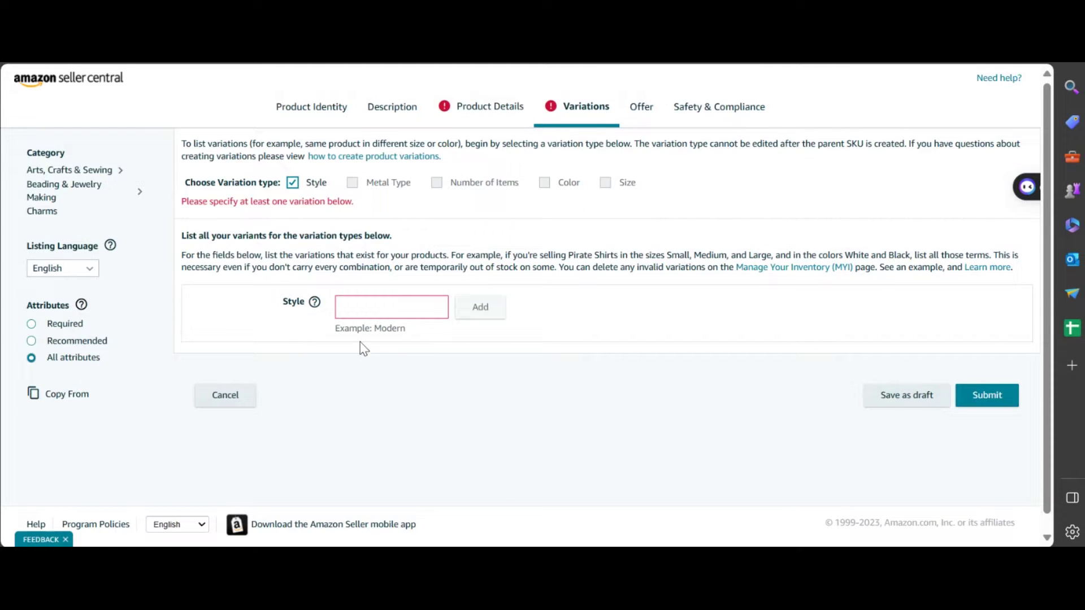
pyautogui.click(384, 307)
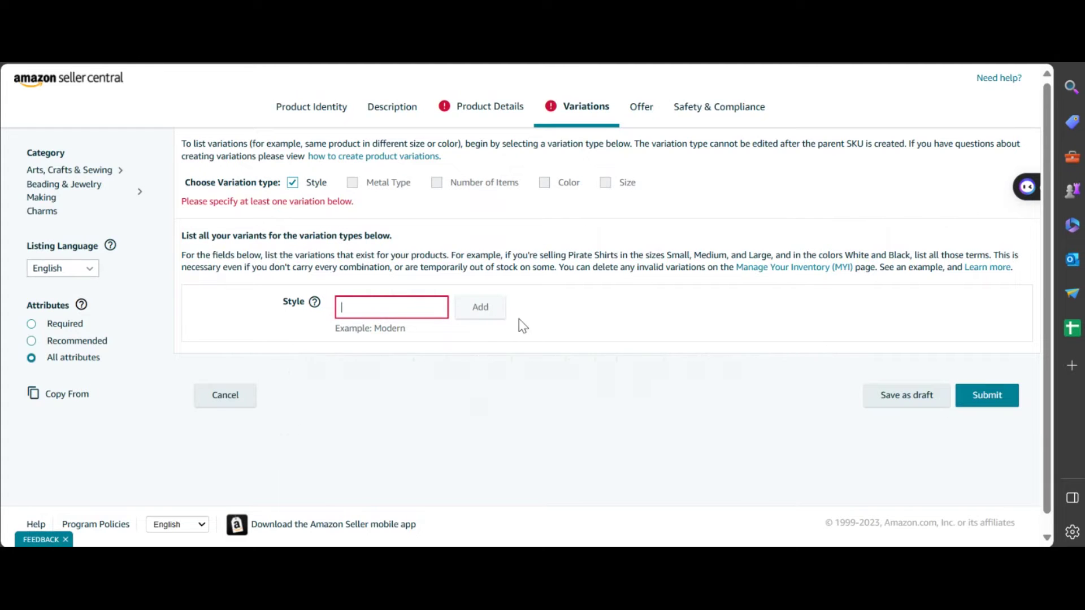
pyautogui.write('CS Silver Charms - MIXED')
pyautogui.click(393, 308)
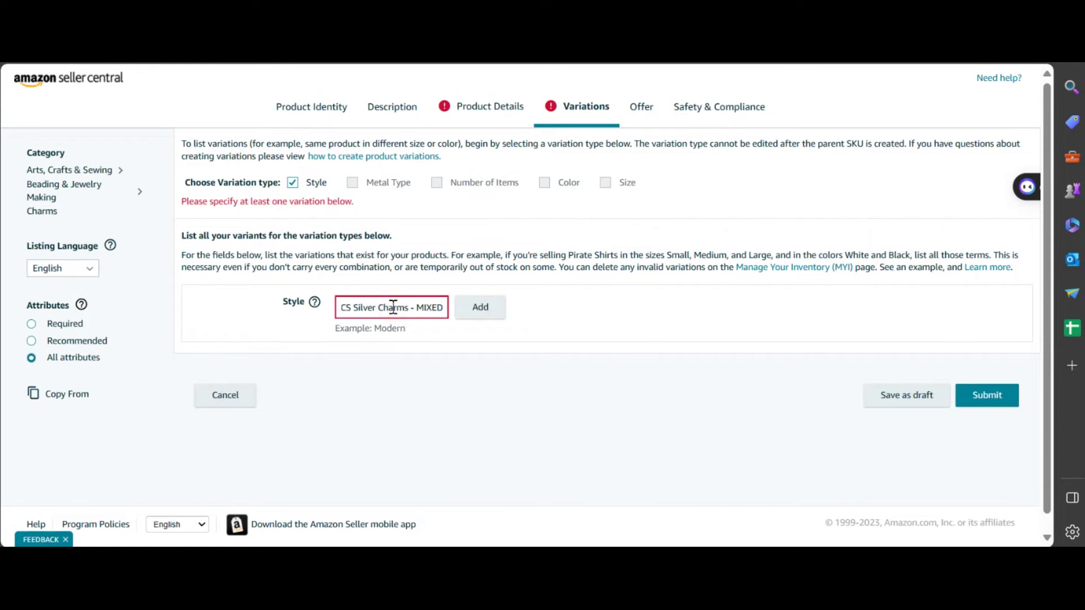
pyautogui.click(482, 308)
pyautogui.scroll(-2, 482, 316)
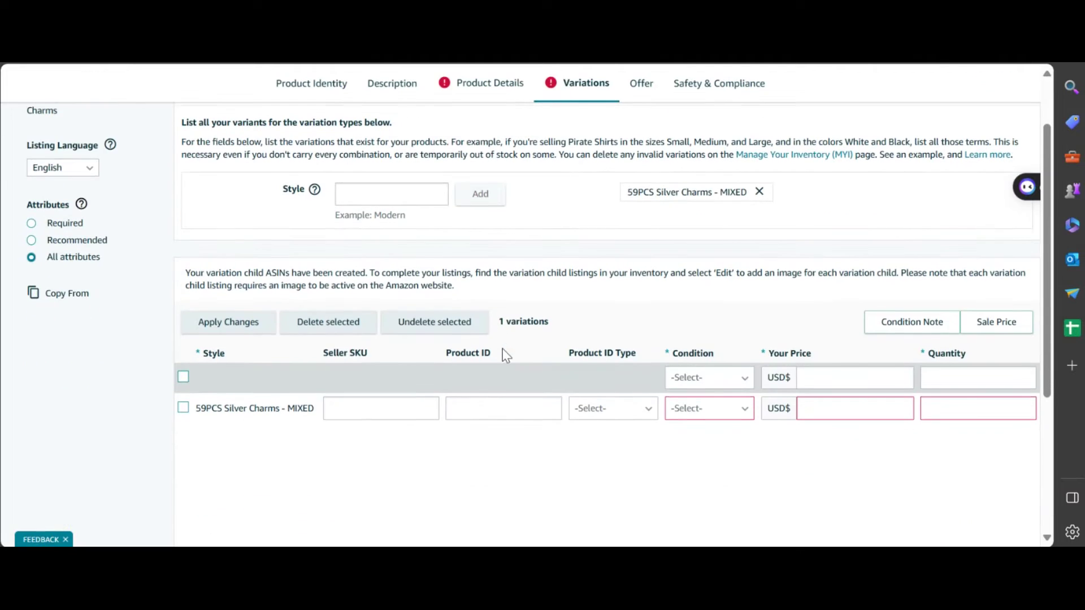
# - Add a second style variation named "103PCS Silver Charms - MIXED"
pyautogui.click(368, 194)
pyautogui.write('59PCS Silver Charms - MIXED')
pyautogui.doubleClick(346, 194)
pyautogui.click(352, 196)
pyautogui.moveTo(352, 196); pyautogui.dragTo(340, 197)
pyautogui.write('103')
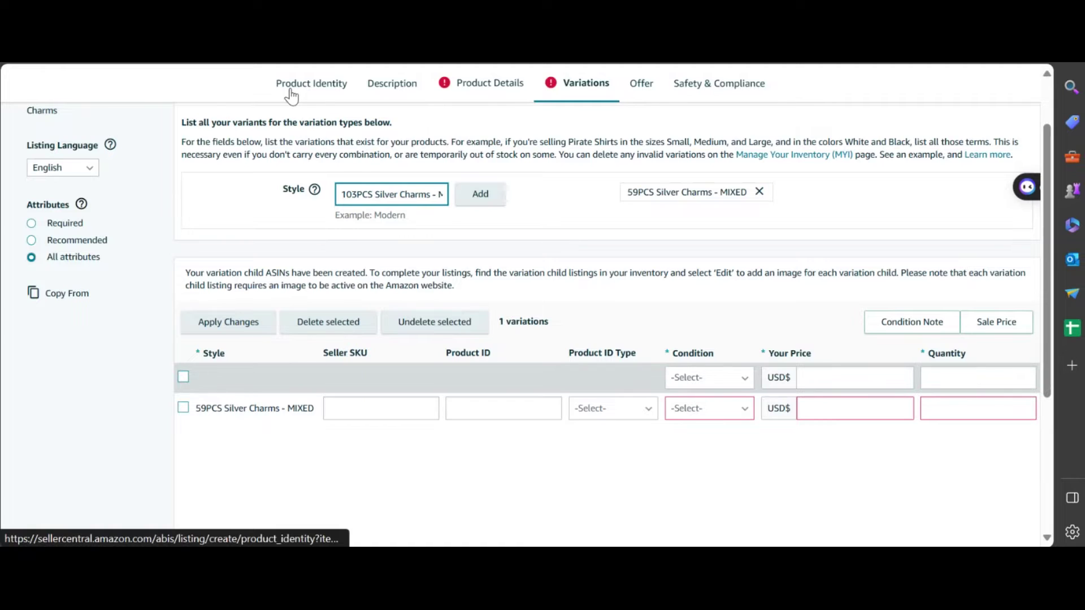
pyautogui.click(479, 202)
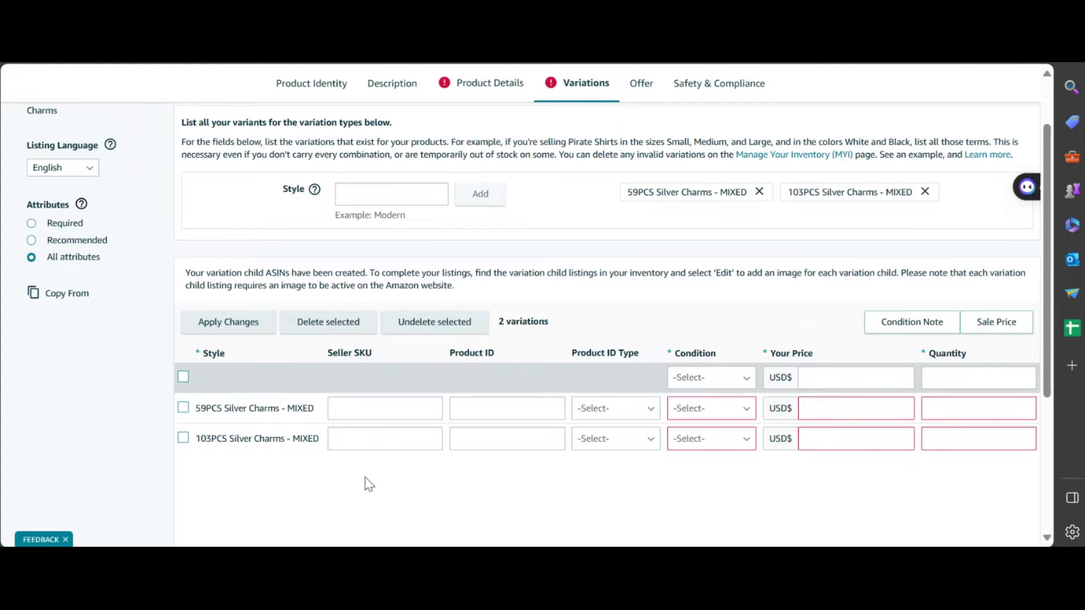
# - Copy the name of the 59PCS style and remove the "103PCS Silver Charms - MIXED" variation
pyautogui.moveTo(197, 404); pyautogui.dragTo(309, 408)
pyautogui.hotkey('ctrl', 'c')
pyautogui.click(1042, 260)
pyautogui.click(925, 191)
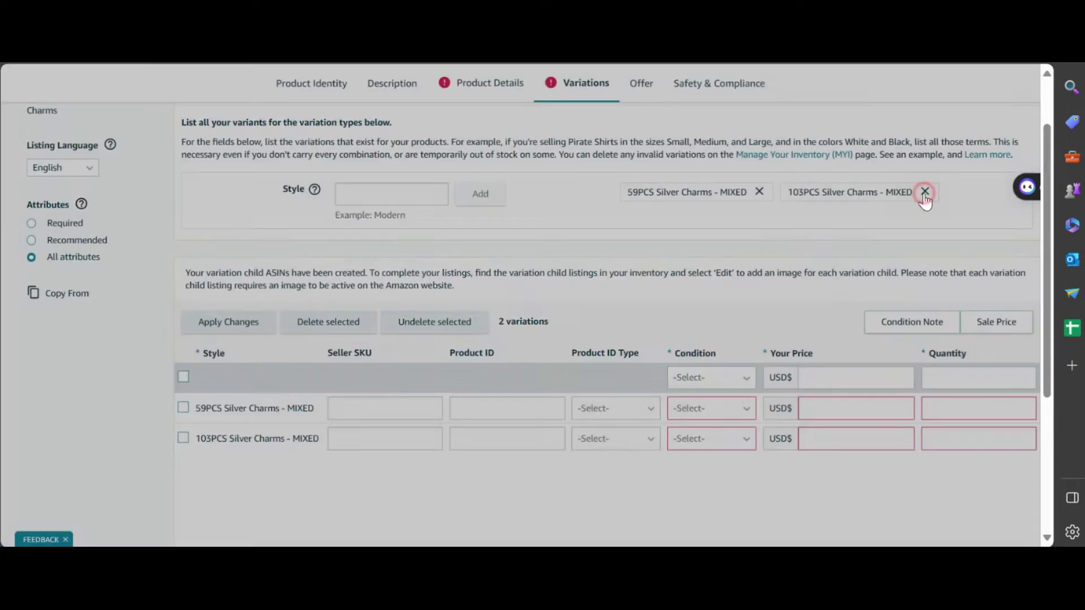
pyautogui.click(632, 363)
# - Re-create the "103PCS Silver Charms - MIXED" style variation by pasting and editing the copied style name
pyautogui.click(408, 195)
pyautogui.hotkey('ctrl', 'v')
pyautogui.doubleClick(407, 196)
pyautogui.click(411, 197)
pyautogui.moveTo(411, 197); pyautogui.dragTo(377, 195)
pyautogui.write('CHARMS')
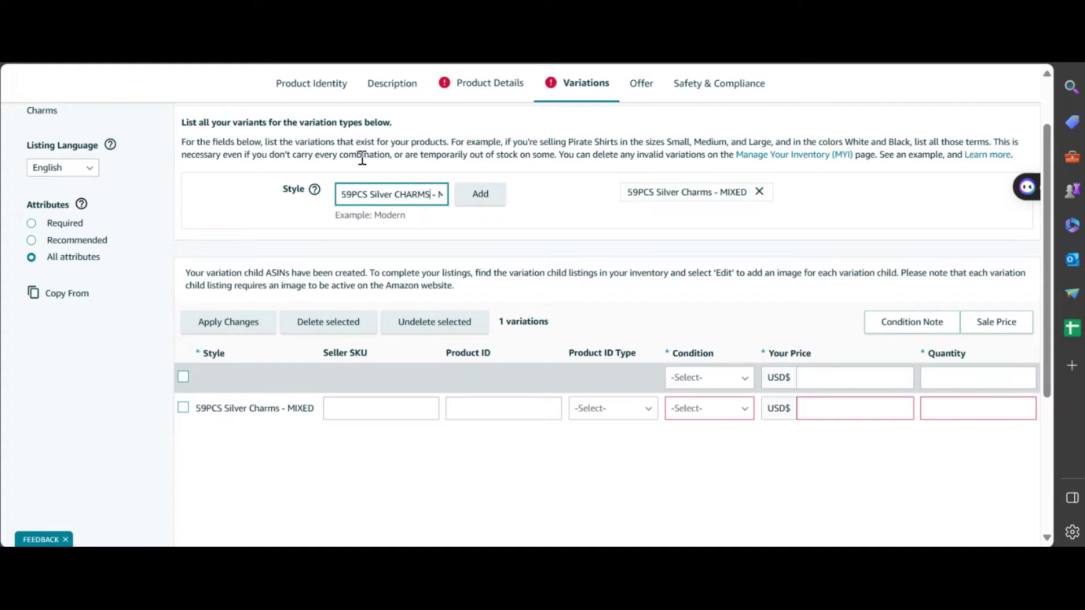
pyautogui.press('BackSpace')
pyautogui.press('BackSpace')
pyautogui.press('BackSpace')
pyautogui.write('harms')
pyautogui.press('Return')
# - Give the 59PCS variation the seller SKU Charm1 and the Product ID B0BZRFV4TZ, copied from the ASIN in the Word document
pyautogui.click(386, 407)
pyautogui.click(362, 410)
pyautogui.write('Charm1')
pyautogui.hotkey('alt', 'Tab')
pyautogui.moveTo(403, 315); pyautogui.dragTo(336, 306)
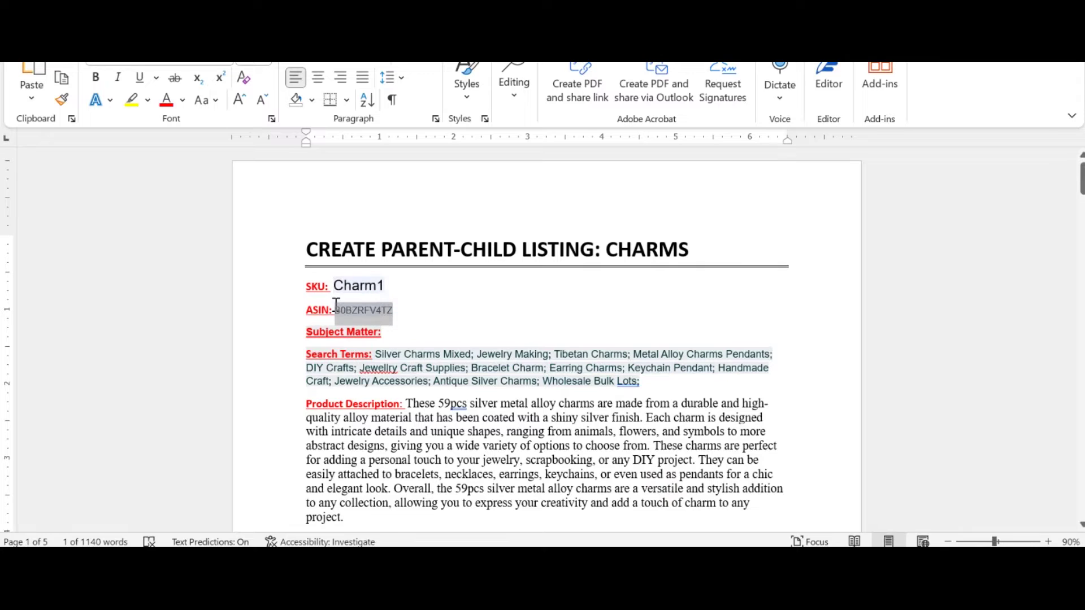
pyautogui.hotkey('ctrl', 'c')
pyautogui.hotkey('alt', 'Tab')
pyautogui.click(474, 407)
pyautogui.hotkey('ctrl', 'v')
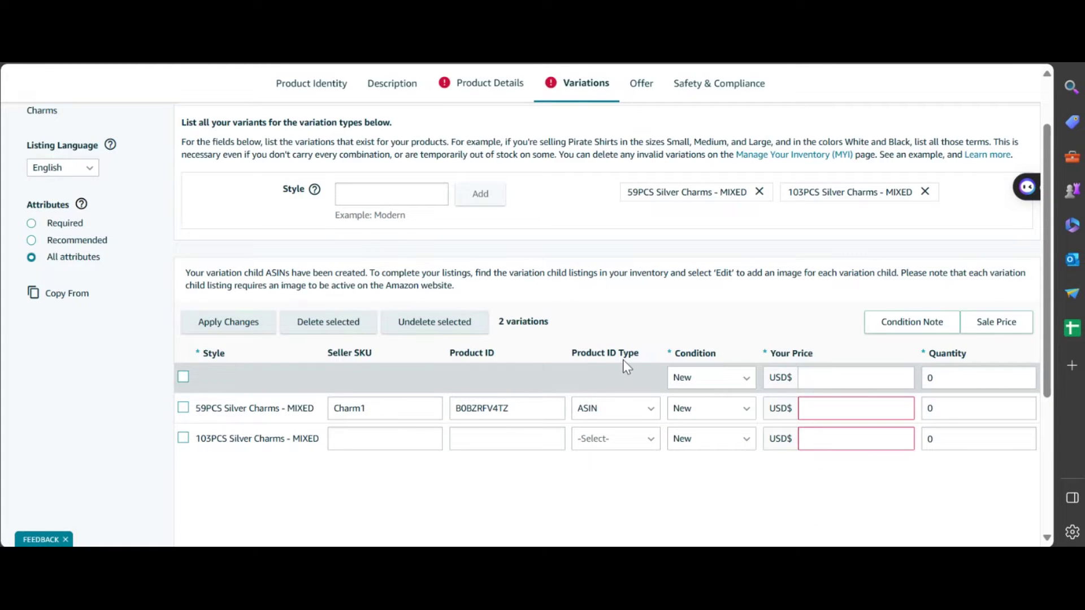
# - Set the 59PCS variation's Product ID type to ASIN and keep the condition as New for the variations
pyautogui.click(608, 412)
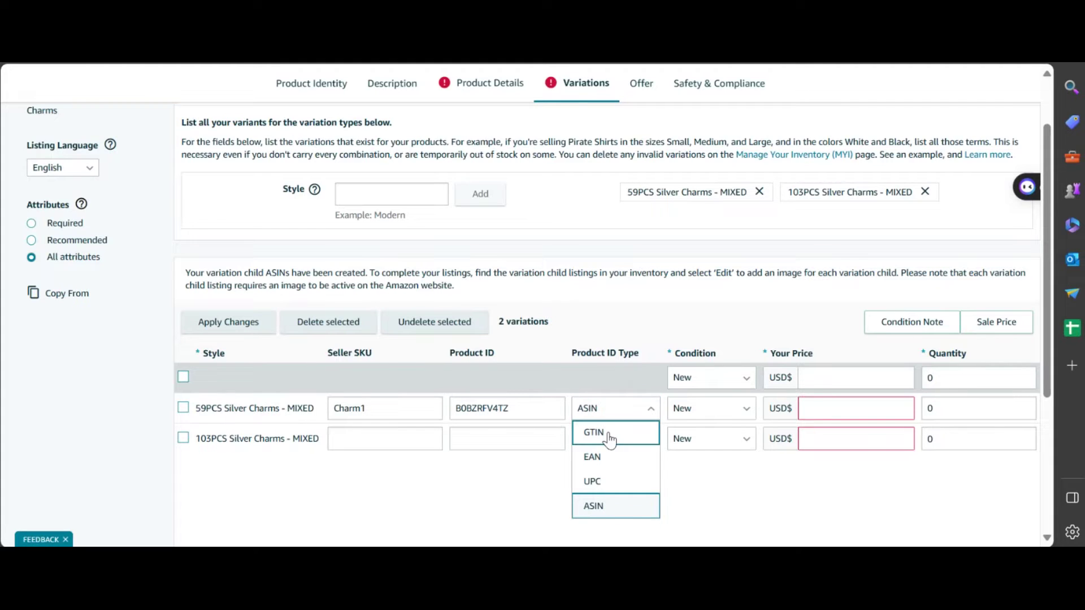
pyautogui.click(621, 510)
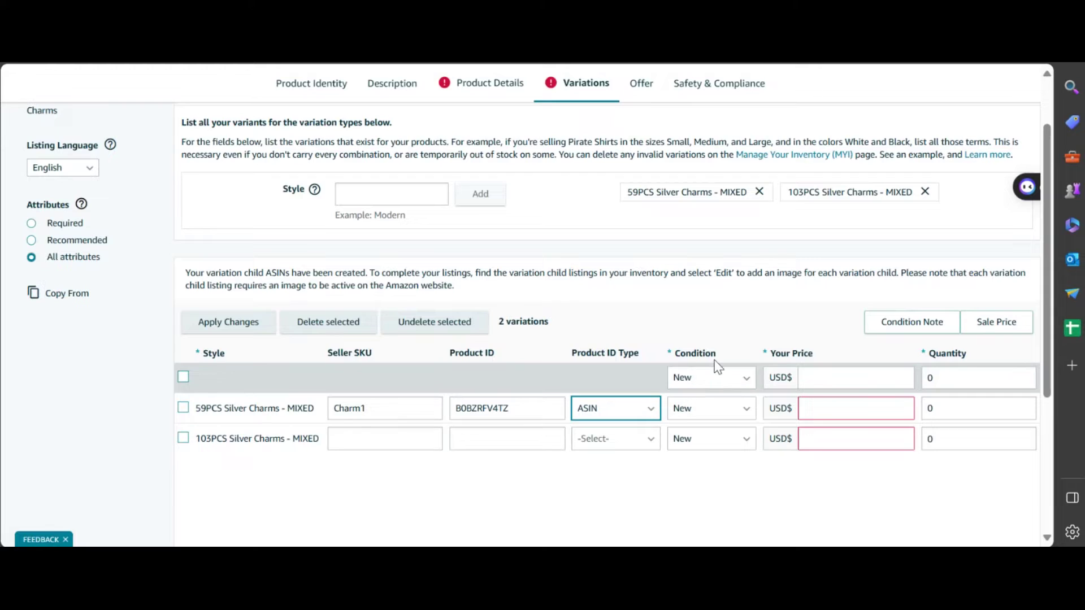
pyautogui.click(713, 382)
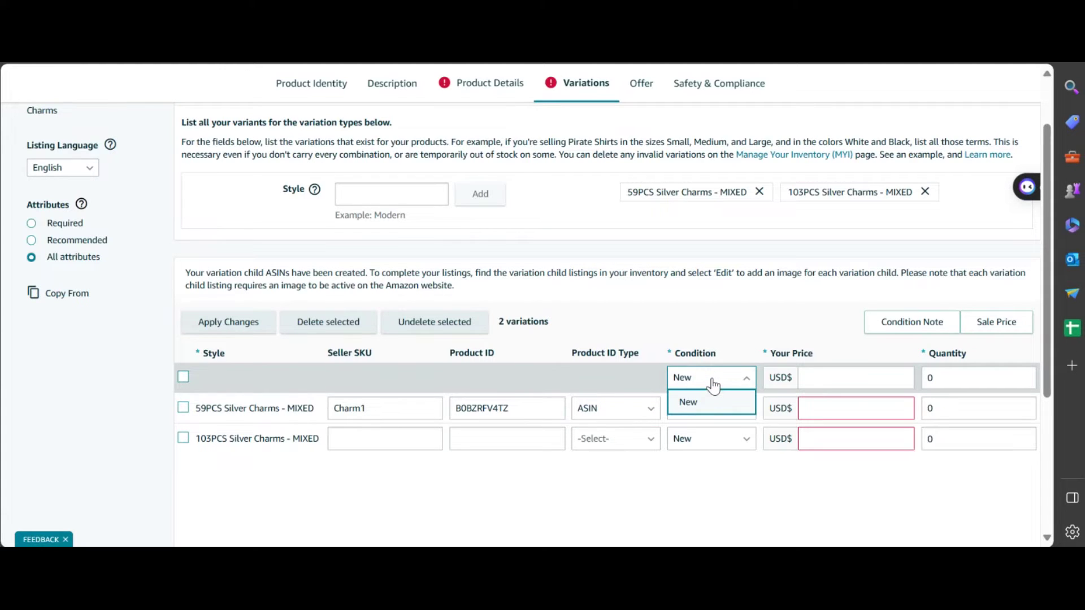
pyautogui.click(712, 404)
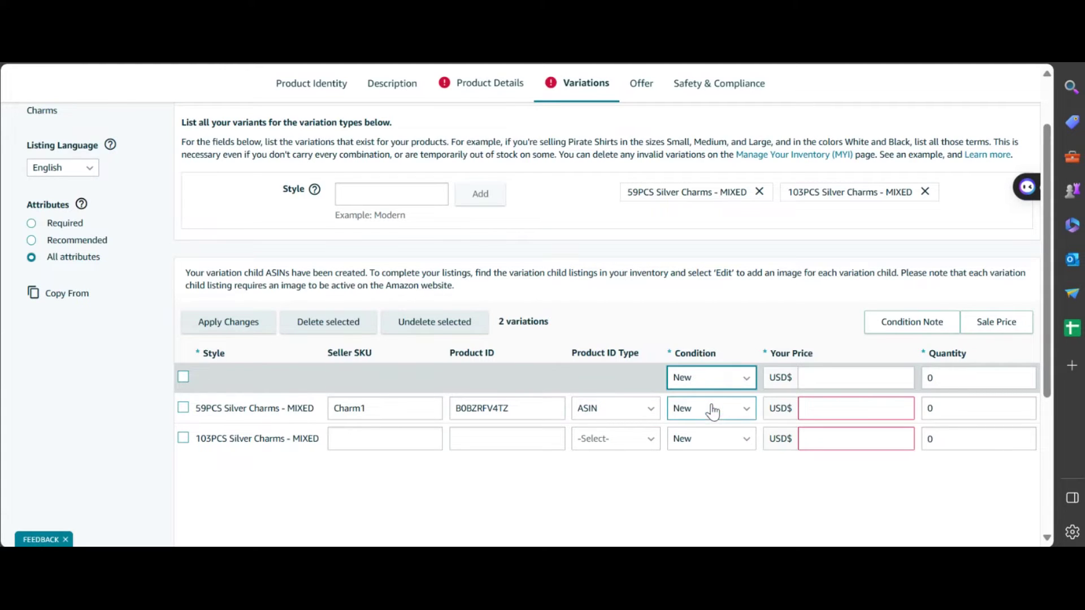
pyautogui.click(712, 409)
pyautogui.click(716, 446)
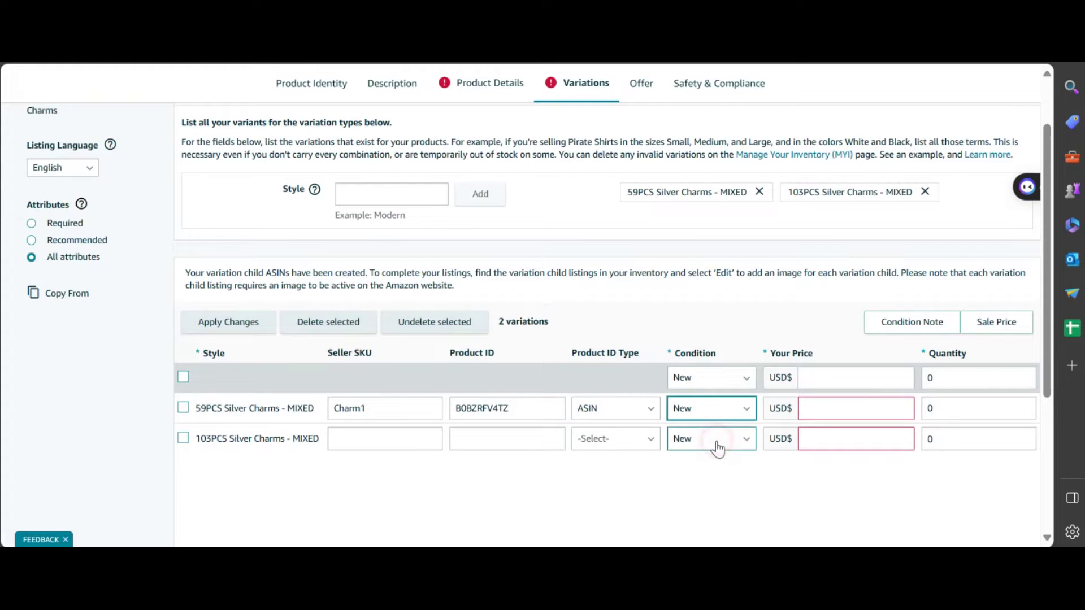
pyautogui.click(718, 446)
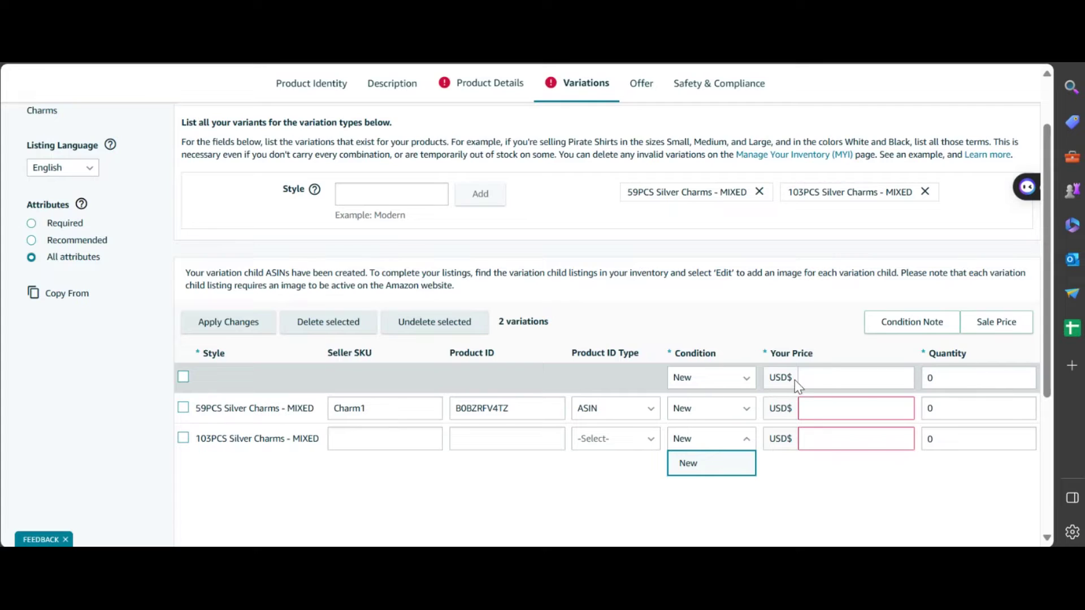
# - Set the price of the 59PCS variation to 10.99 USD
pyautogui.click(818, 407)
pyautogui.write('10.99')
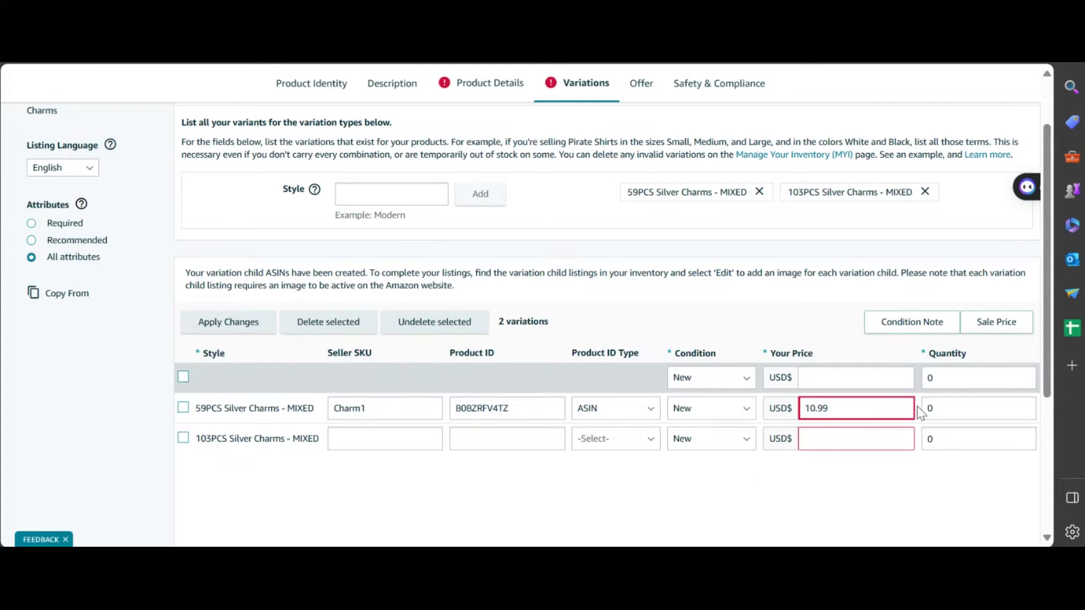
# - Examine the optional sale price columns and the quantity fields of the variations
pyautogui.click(998, 320)
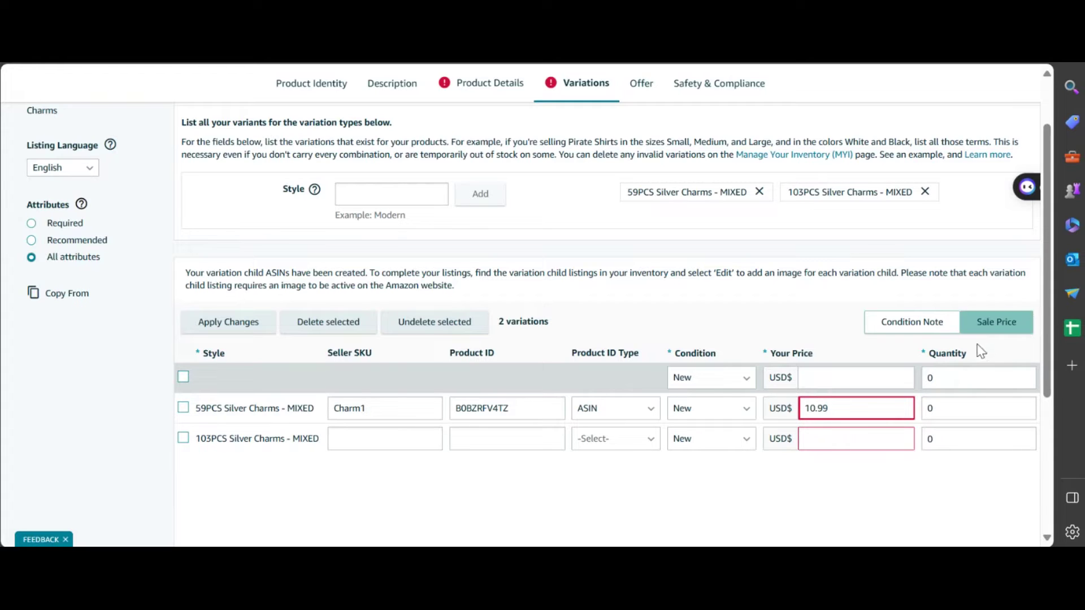
pyautogui.click(1011, 327)
pyautogui.moveTo(824, 543); pyautogui.dragTo(921, 543)
pyautogui.click(895, 382)
pyautogui.click(984, 384)
pyautogui.click(992, 322)
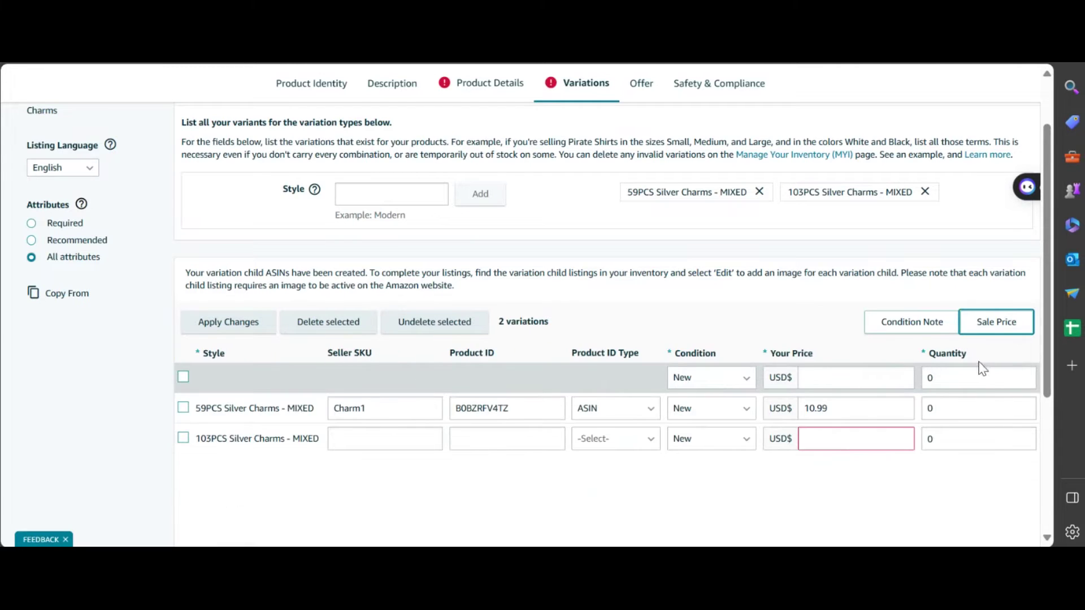
pyautogui.click(952, 377)
pyautogui.click(954, 413)
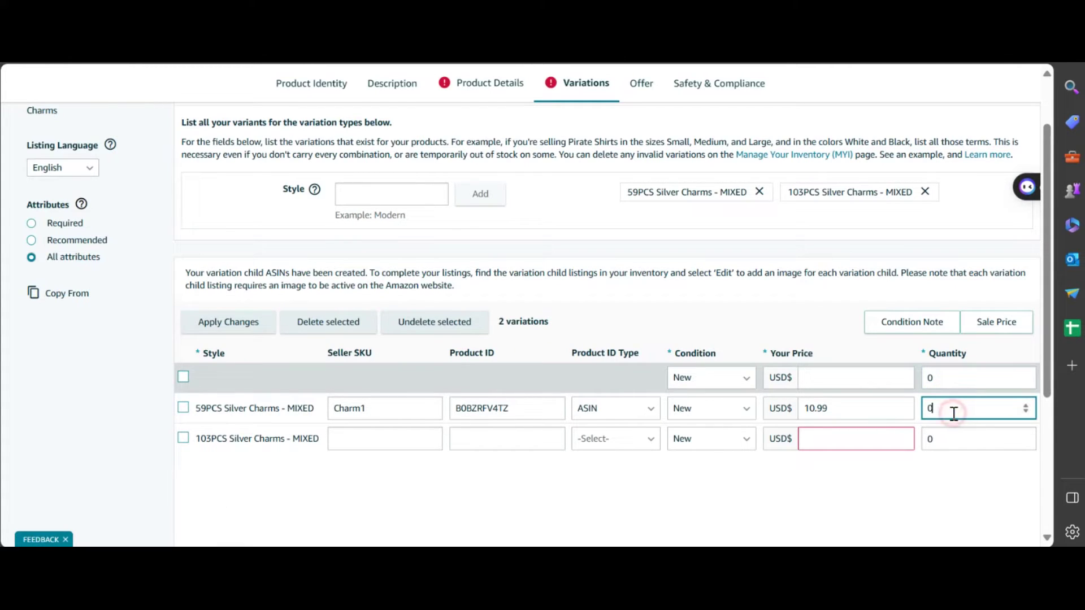
pyautogui.click(952, 439)
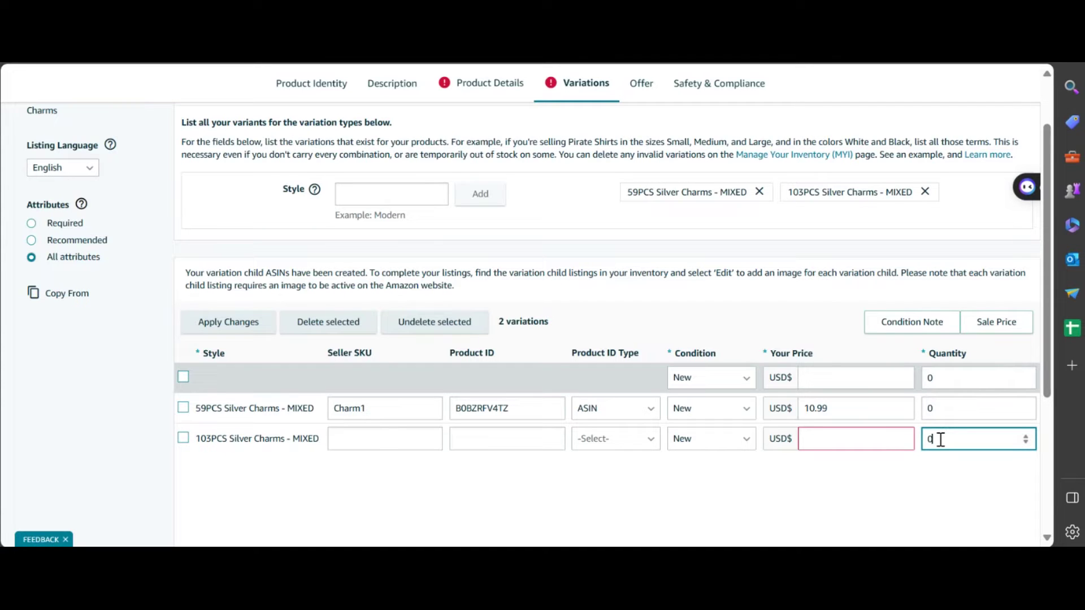
# - Give the 103PCS variation the seller SKU Charm2 and the Product ID B0BZWZN5FC, copied from the ASIN in the Word document
pyautogui.click(407, 439)
pyautogui.rightClick(403, 440)
pyautogui.click(462, 274)
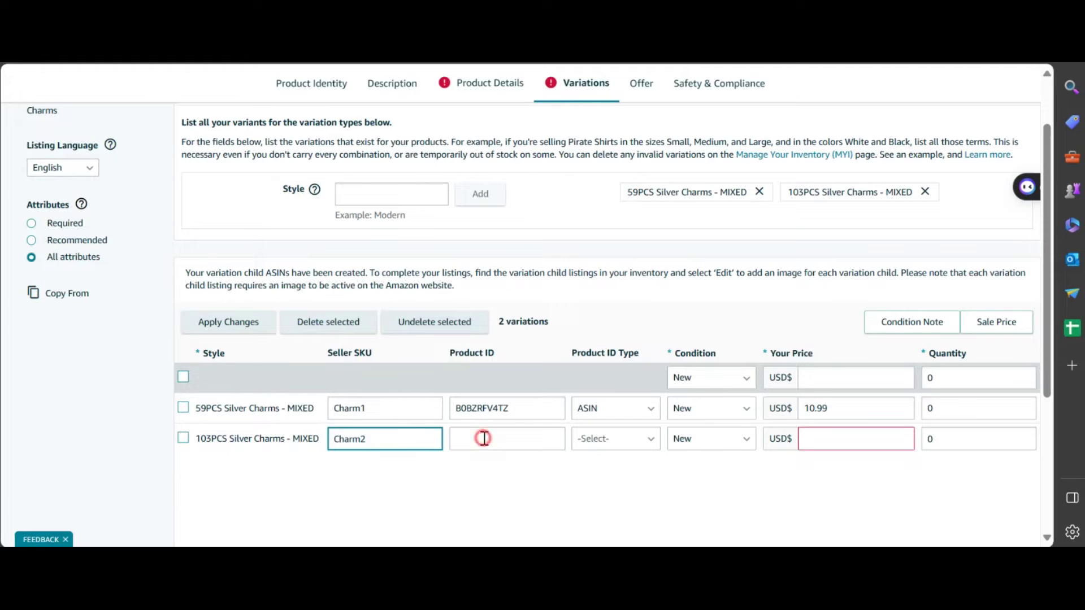
pyautogui.hotkey('alt', 'Tab')
pyautogui.moveTo(397, 263); pyautogui.dragTo(335, 262)
pyautogui.hotkey('ctrl', 'c')
pyautogui.hotkey('alt', 'Tab')
pyautogui.hotkey('ctrl', 'v')
pyautogui.press('Tab')
# - Set the 103PCS variation's Product ID type to ASIN and its price to 15.99 USD
pyautogui.click(589, 450)
pyautogui.click(622, 459)
pyautogui.click(825, 439)
pyautogui.write('15.99')
pyautogui.click(873, 495)
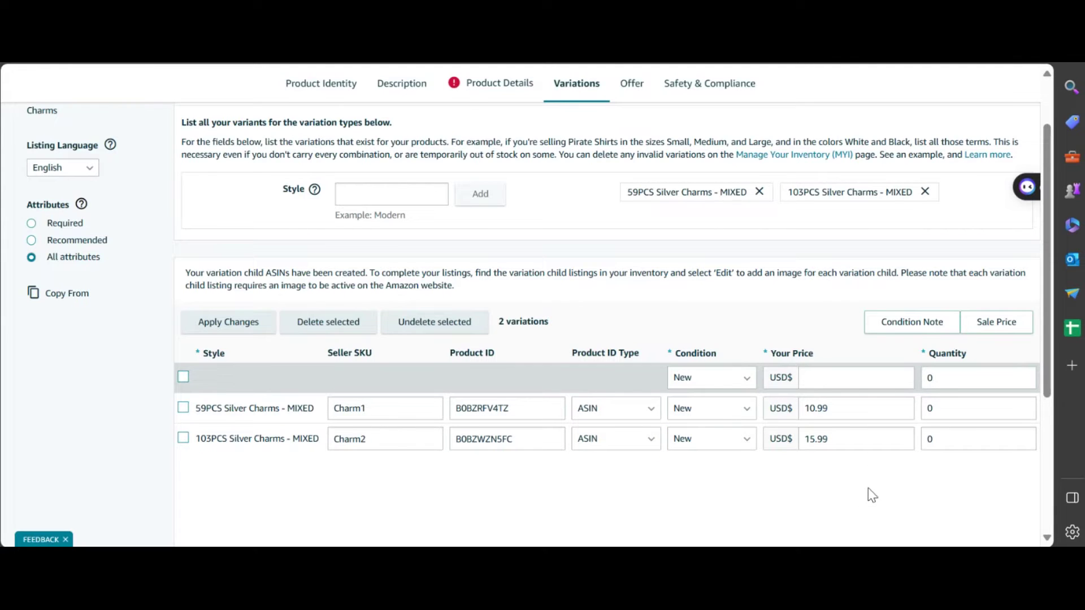
# - Try to submit the listing, and set the missing required Material Type in the product details to Metal
pyautogui.scroll(-3, 872, 495)
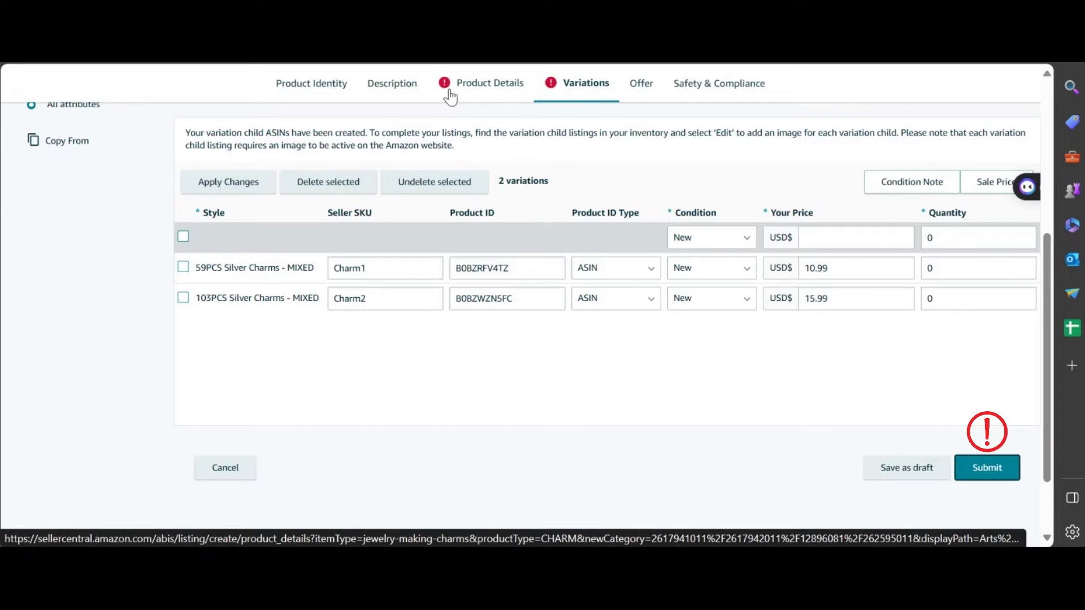
pyautogui.click(484, 84)
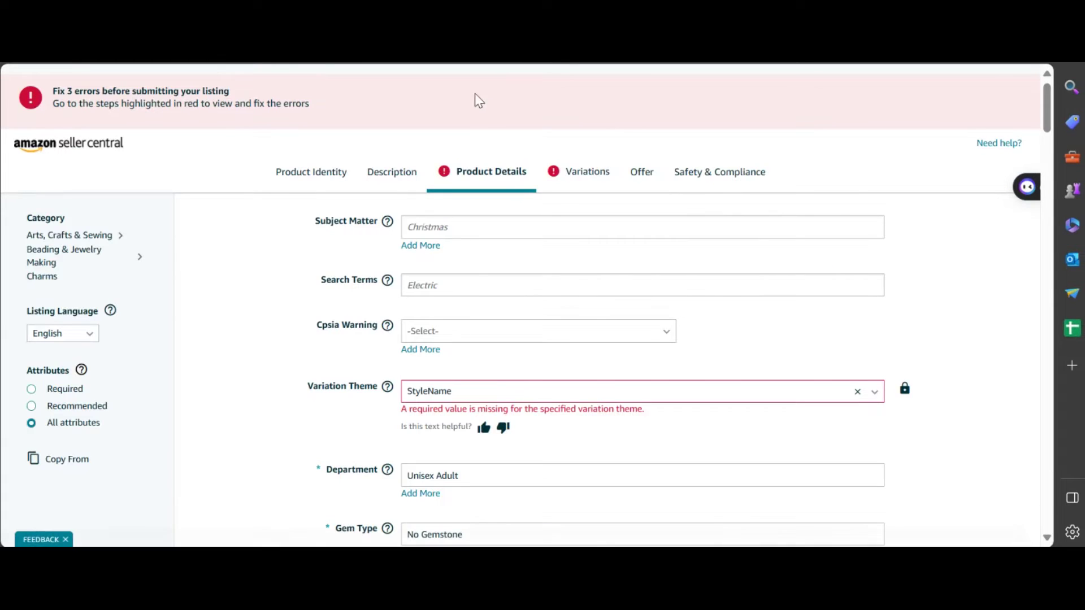
pyautogui.scroll(-3, 523, 351)
pyautogui.scroll(-3, 599, 345)
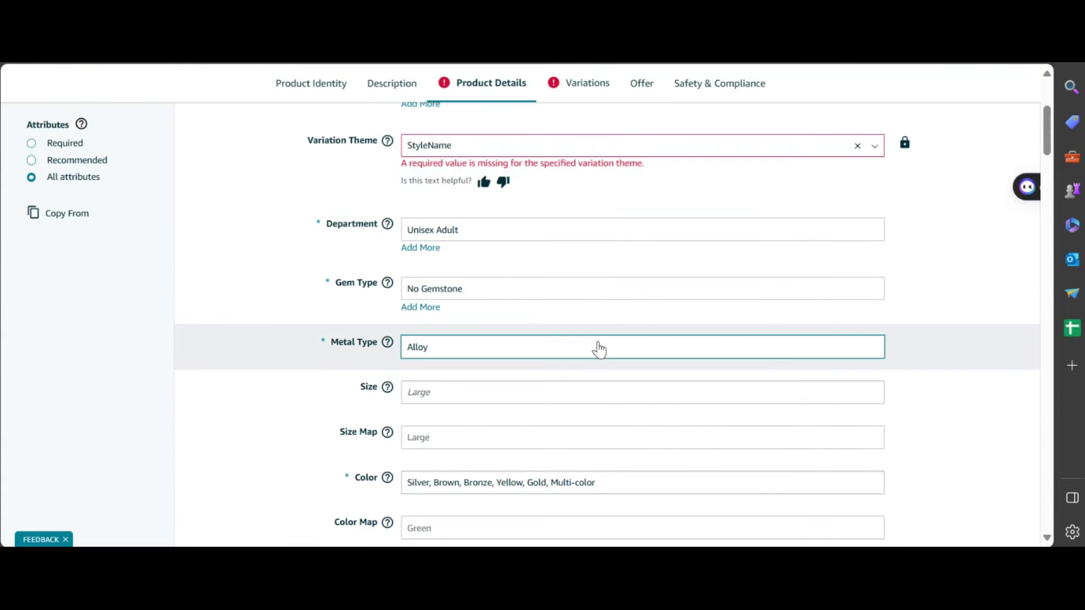
pyautogui.scroll(-3, 567, 195)
pyautogui.scroll(-2, 565, 217)
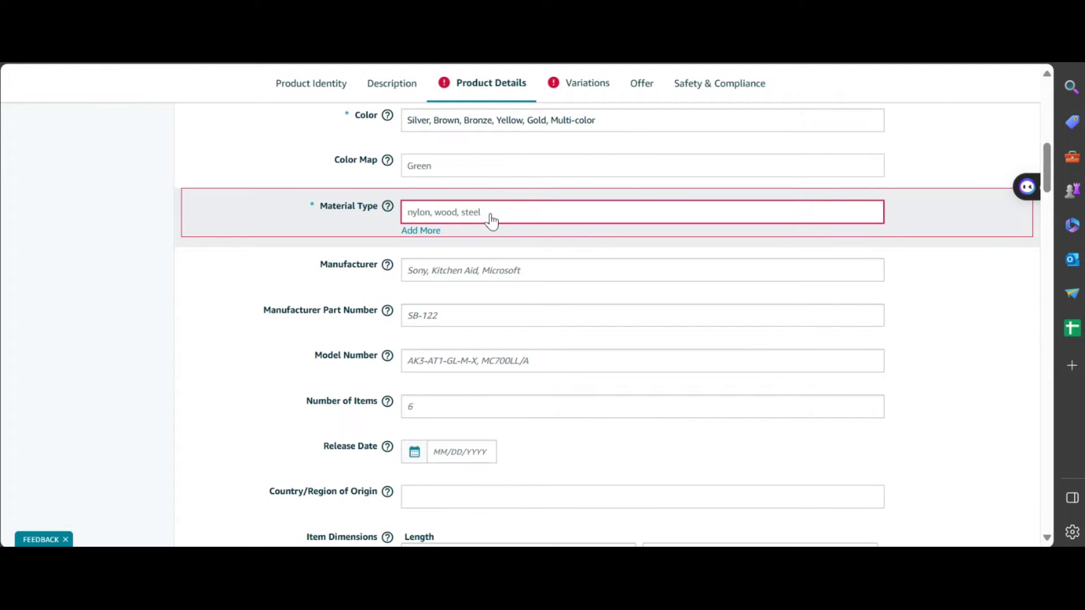
pyautogui.click(491, 220)
pyautogui.write('m')
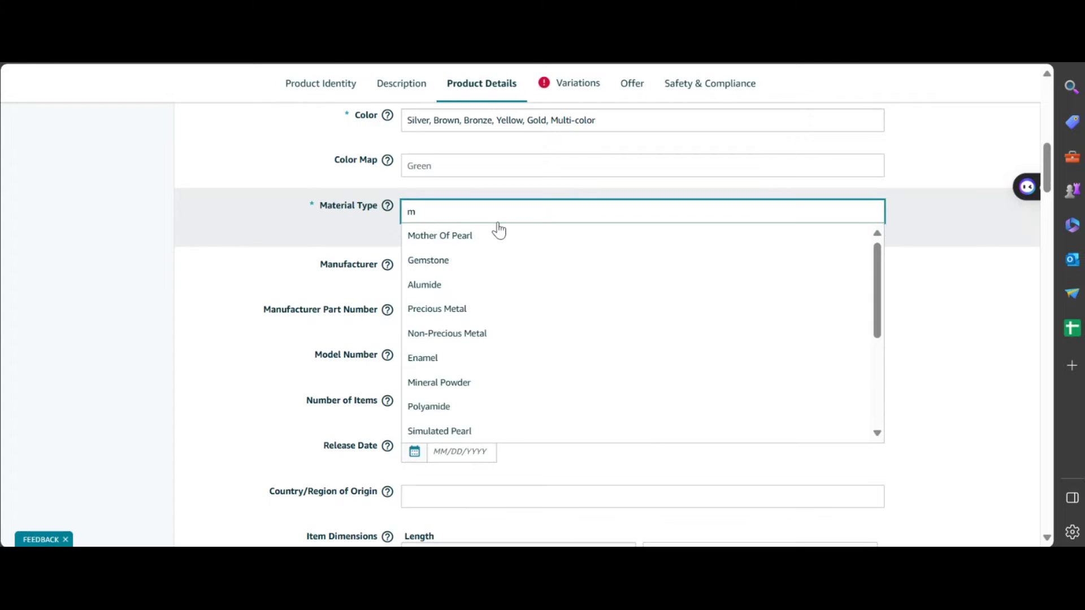
pyautogui.write('etal')
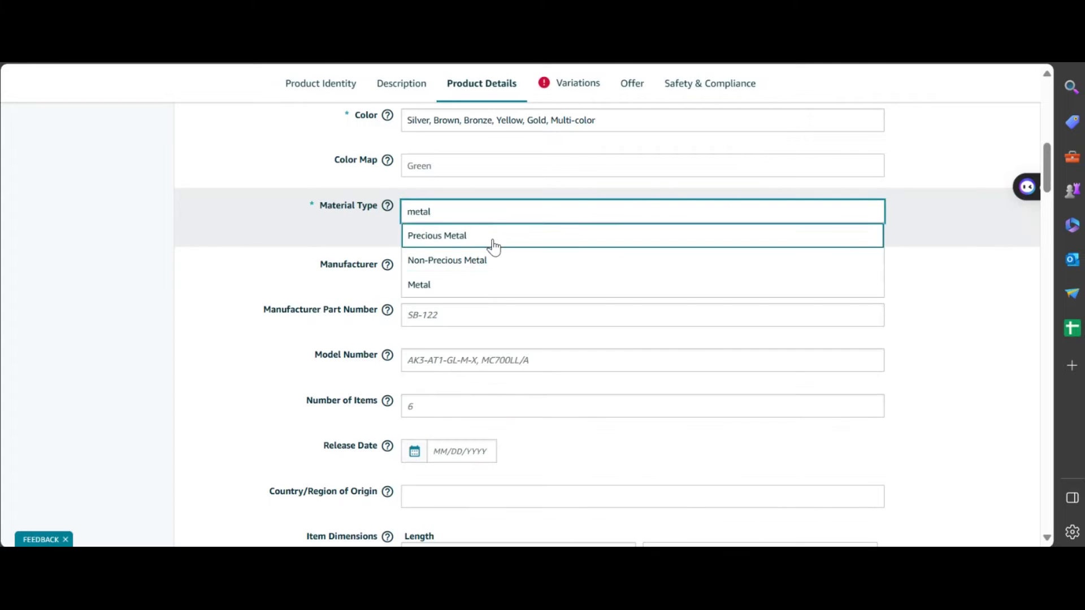
pyautogui.click(480, 285)
# - Return to the listing's variations and save the listing as a draft
pyautogui.click(575, 84)
pyautogui.scroll(-5, 968, 456)
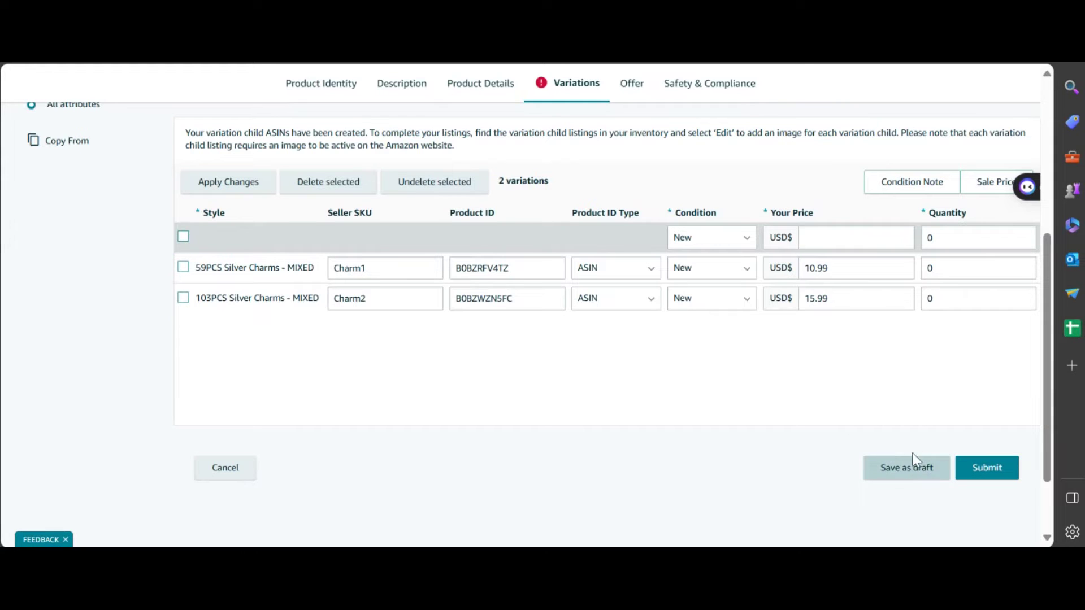
pyautogui.click(907, 469)
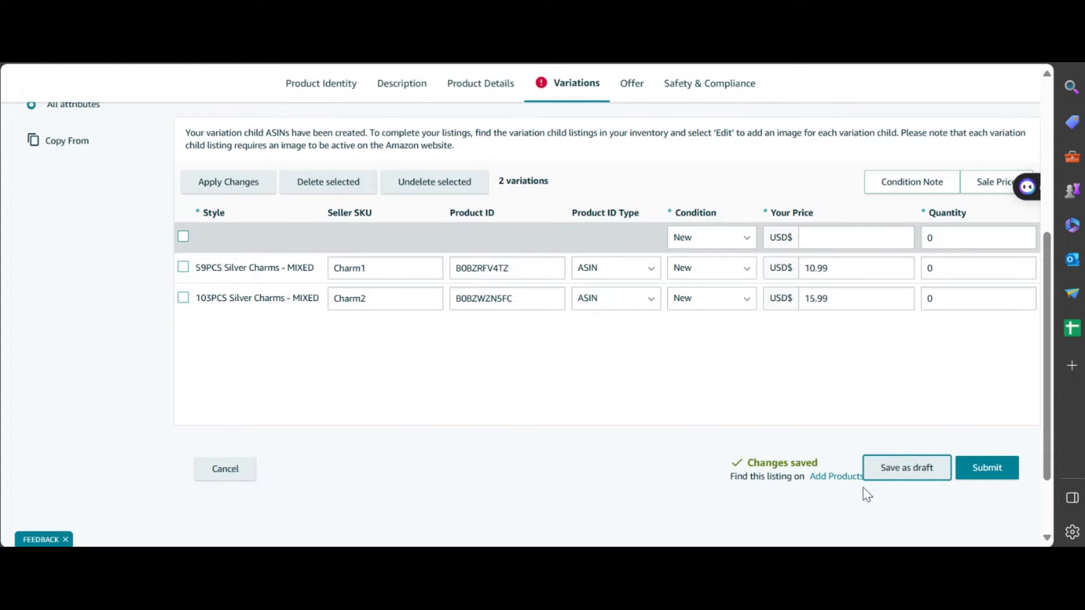
# - Review the error messages shown for the variation theme and for the listing as a whole
pyautogui.scroll(2, 468, 425)
pyautogui.scroll(4, 468, 425)
pyautogui.moveTo(425, 267); pyautogui.dragTo(181, 267)
pyautogui.click(83, 96)
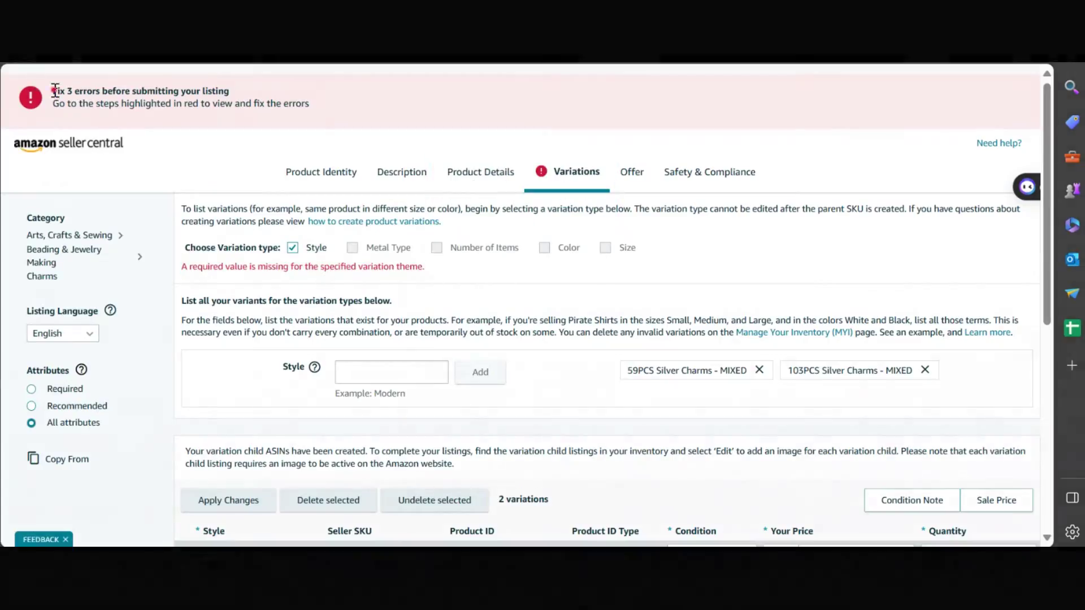